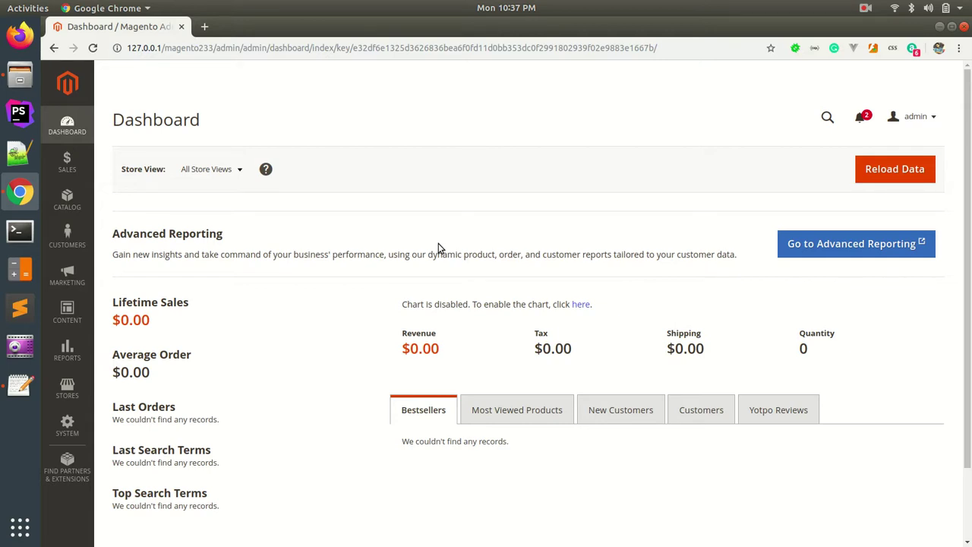
Step: Switch to the Text Editor and review the first three checklist items on extensions, image optimization and cache
click(15, 386)
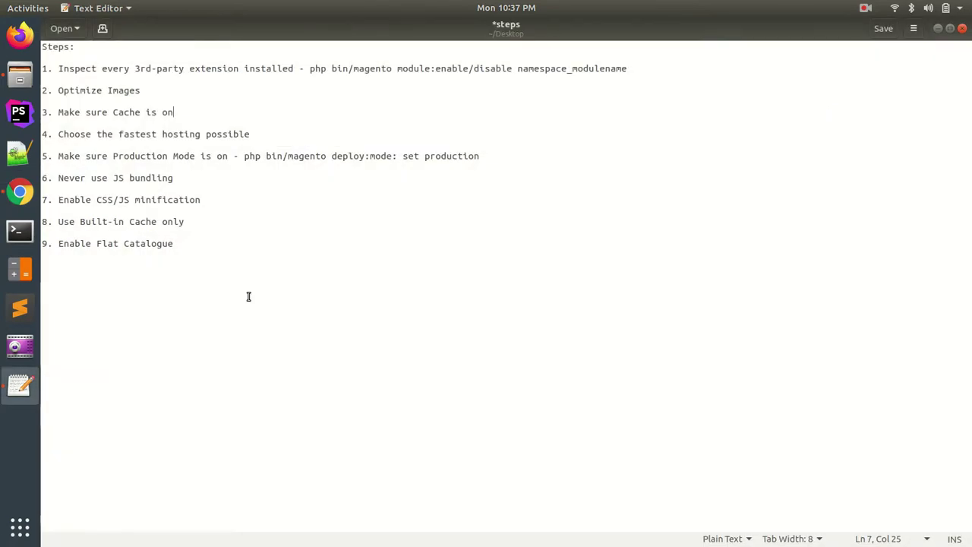
drag(180, 245, 76, 61)
click(174, 131)
click(311, 69)
drag(311, 69, 503, 70)
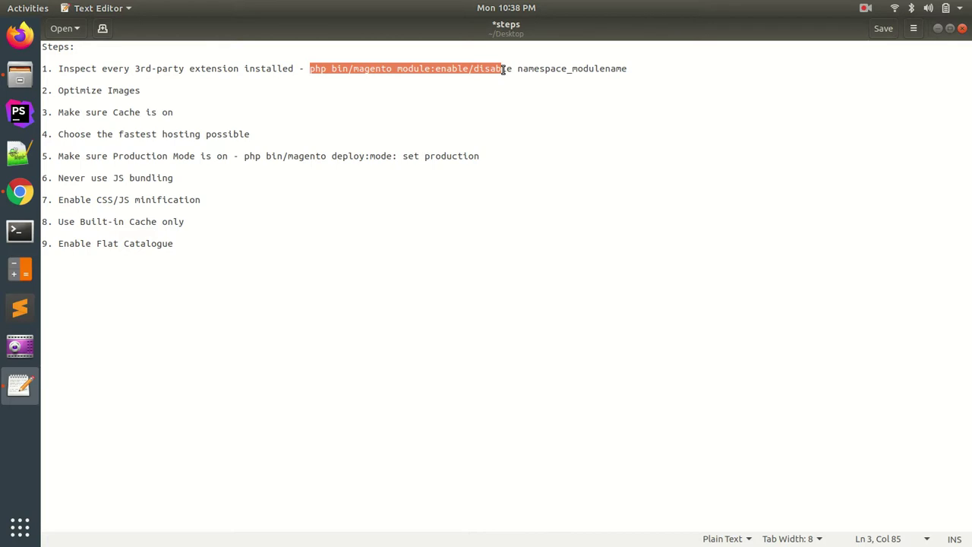
click(503, 68)
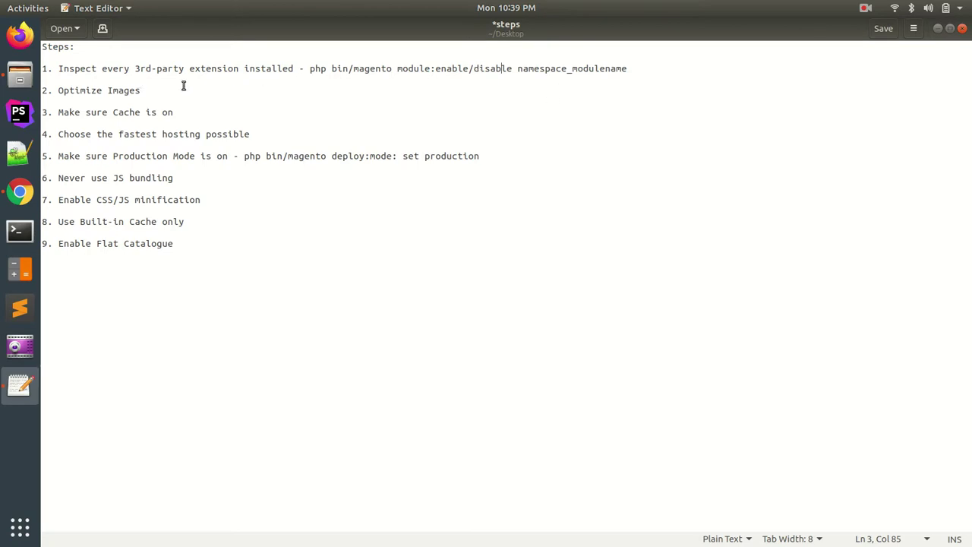
click(58, 90)
drag(58, 89, 148, 90)
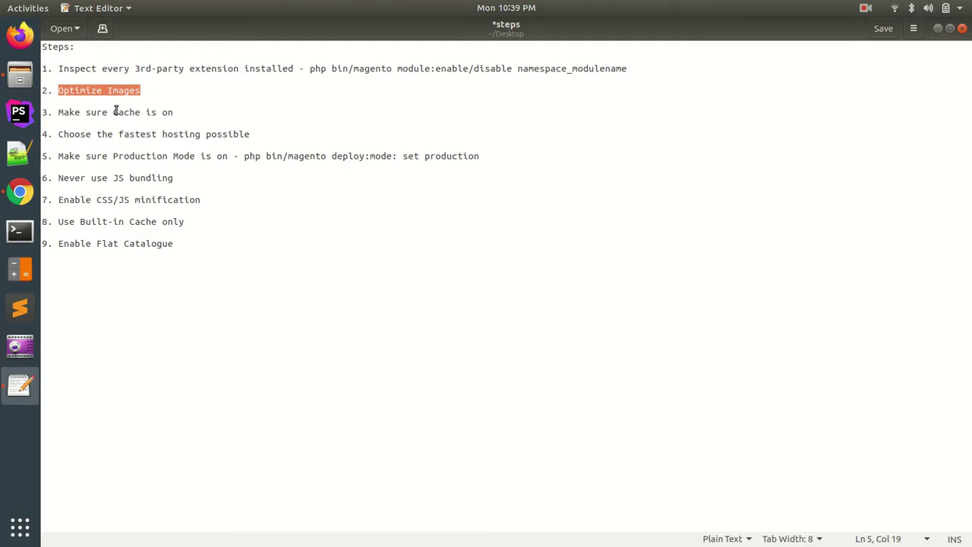
drag(60, 111, 174, 114)
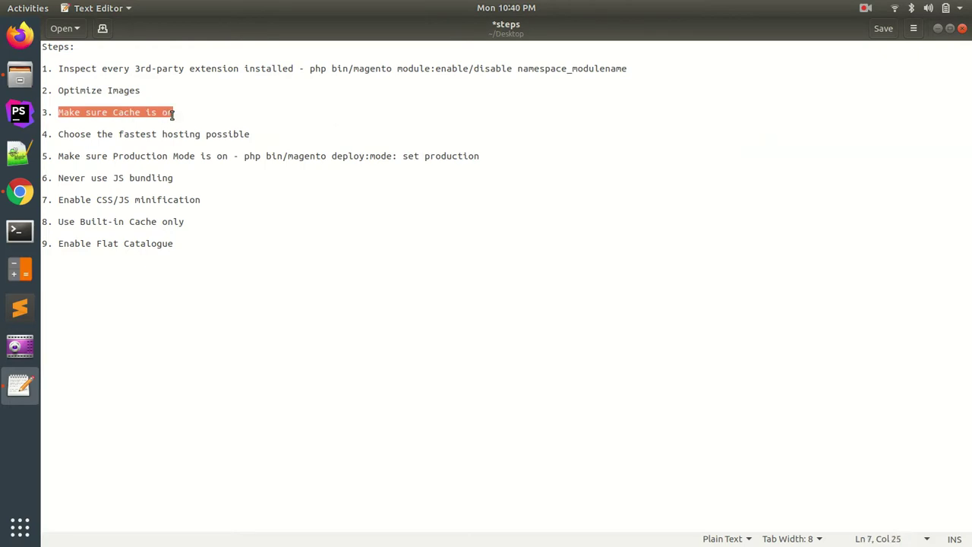
Step: Switch to Google Chrome and open Magento's Cache Management page in a new browser tab
click(21, 190)
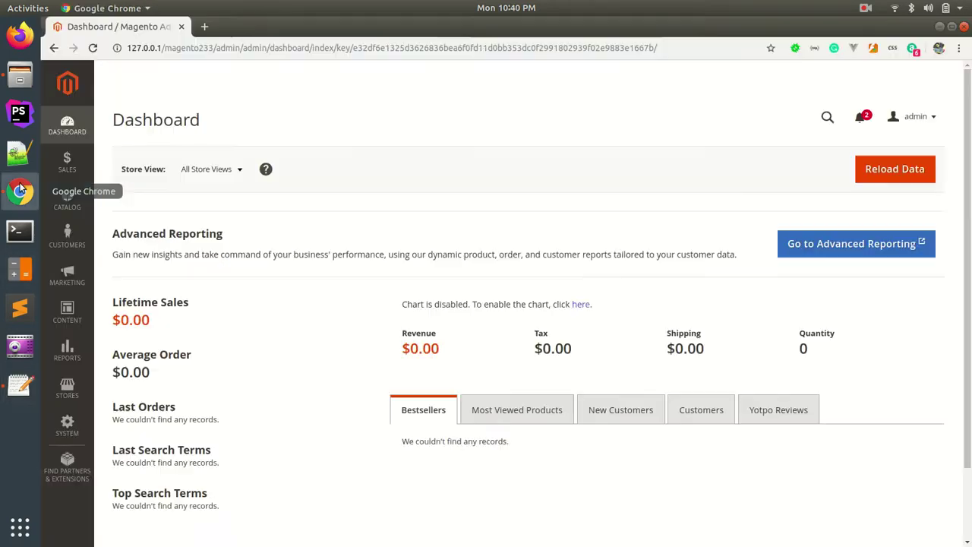
click(67, 389)
click(67, 425)
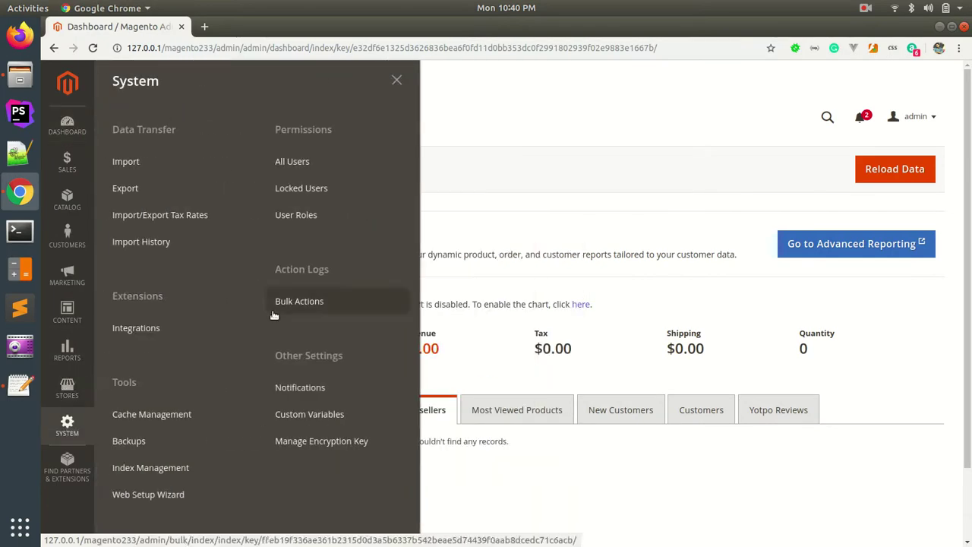
middle_click(141, 419)
click(231, 28)
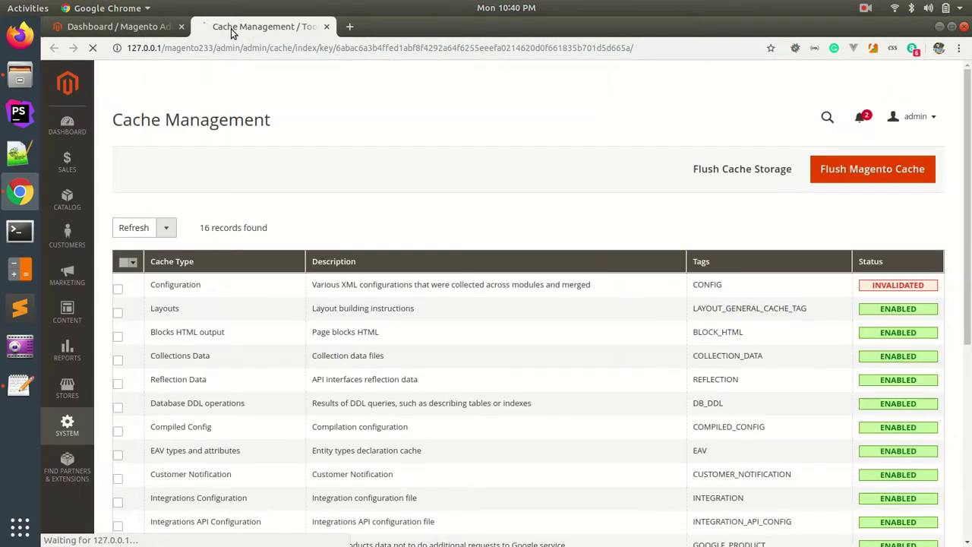
scroll(280, 180, down, 5)
scroll(280, 180, up, 5)
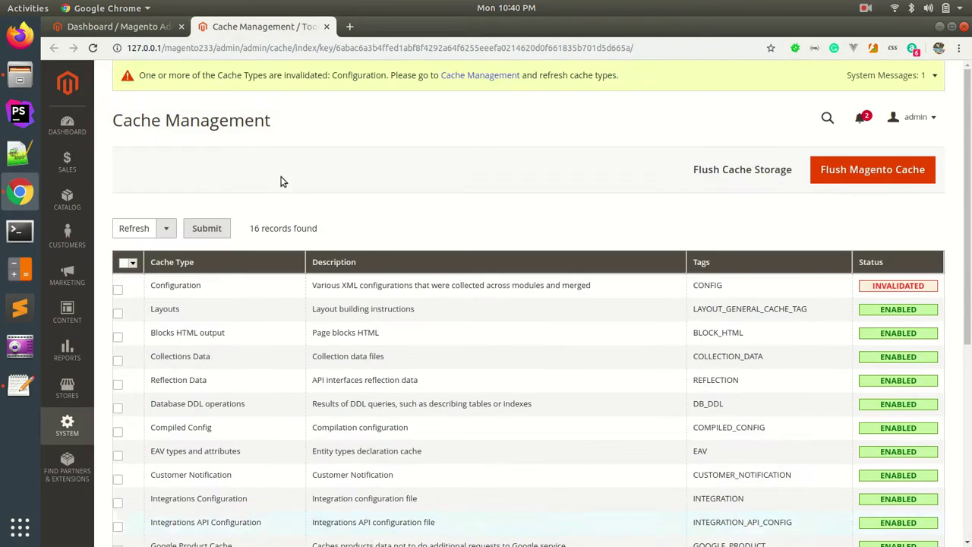
Step: Apply the Enable action to all cache types and check their statuses in the list
click(130, 262)
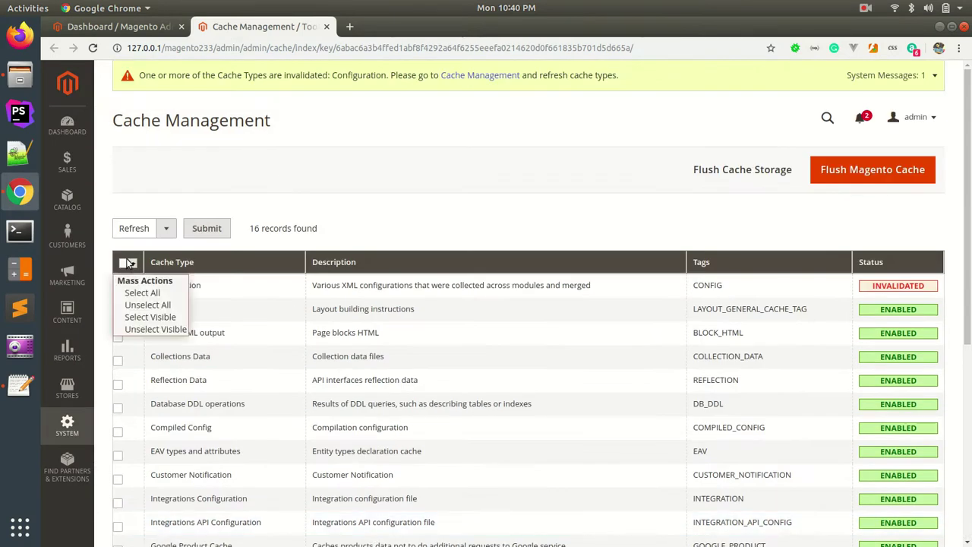
click(137, 292)
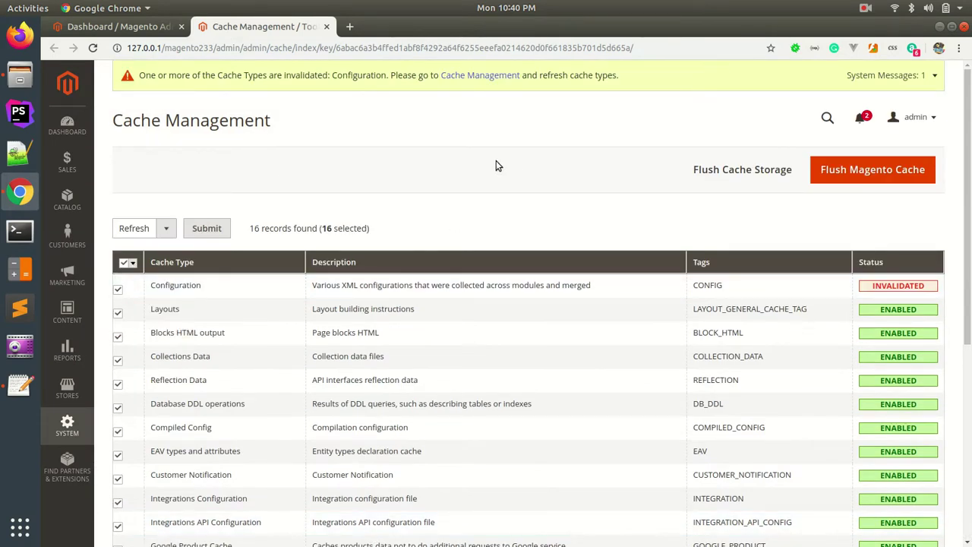
scroll(496, 165, down, 5)
scroll(496, 165, up, 5)
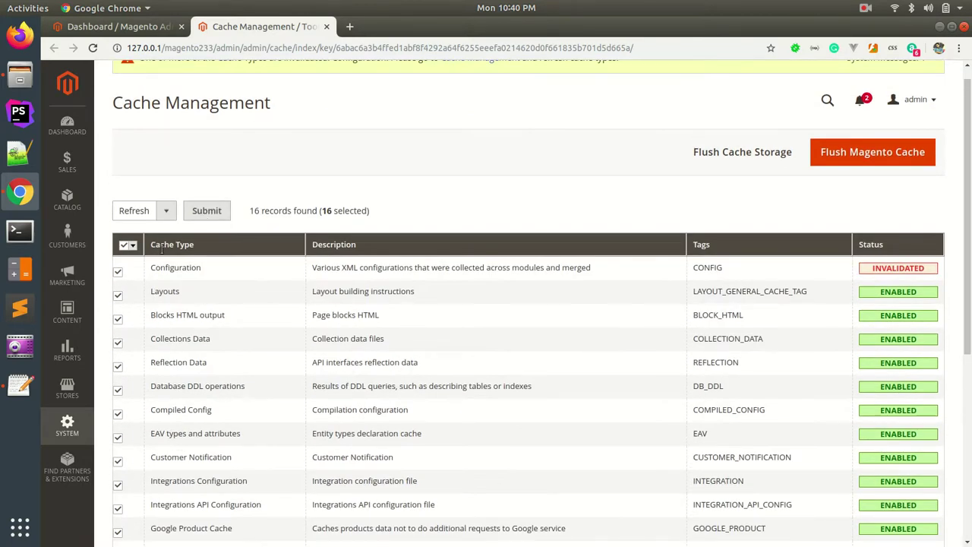
click(131, 247)
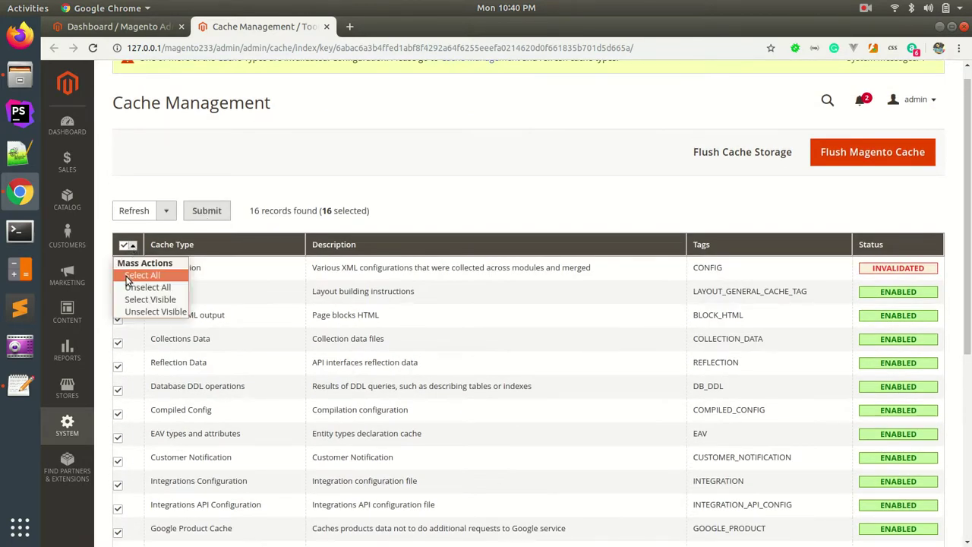
click(133, 273)
click(141, 213)
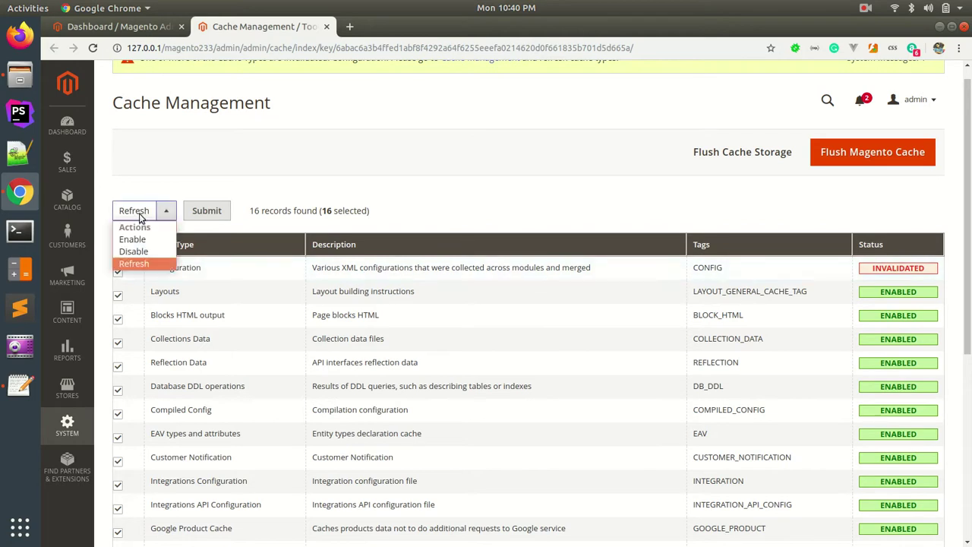
click(131, 240)
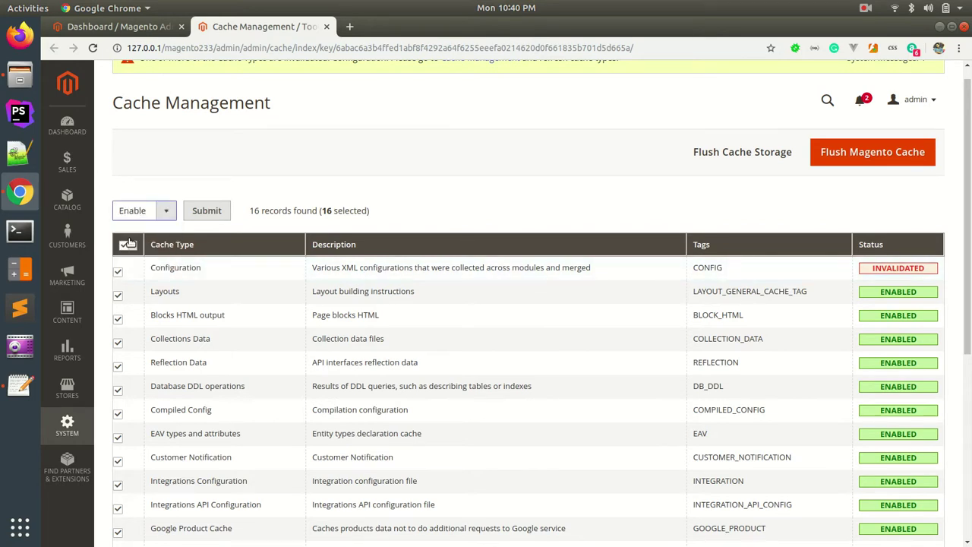
click(216, 213)
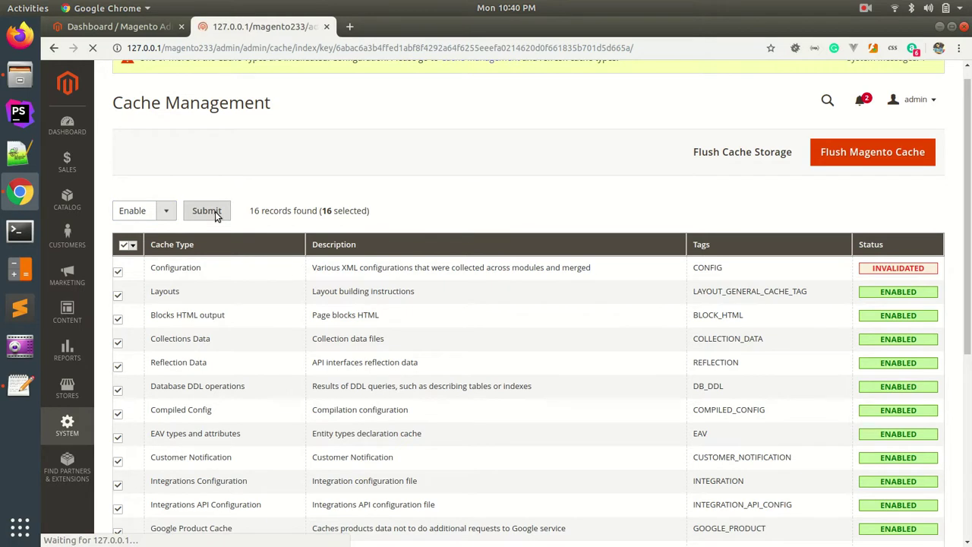
scroll(457, 260, down, 5)
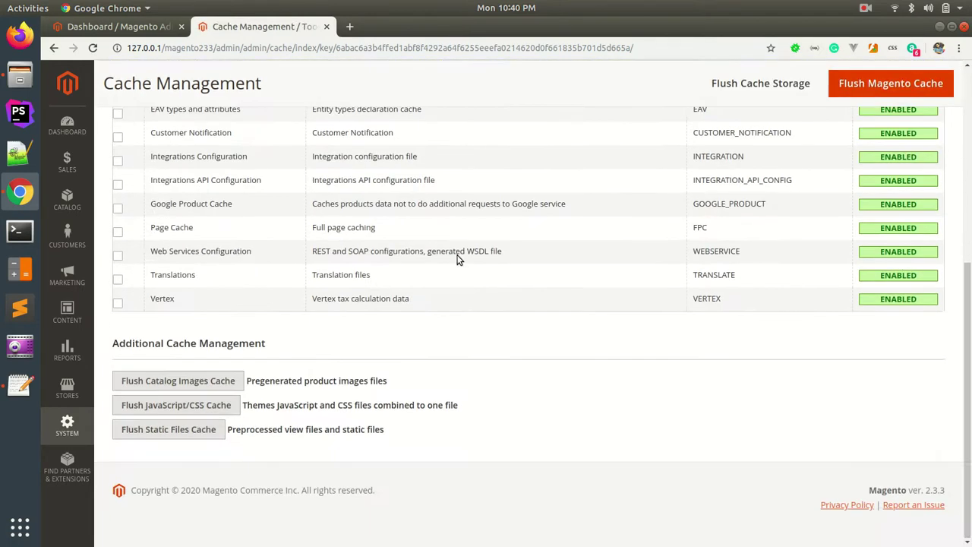
scroll(458, 259, up, 4)
scroll(459, 259, up, 3)
scroll(430, 421, down, 5)
scroll(429, 419, up, 3)
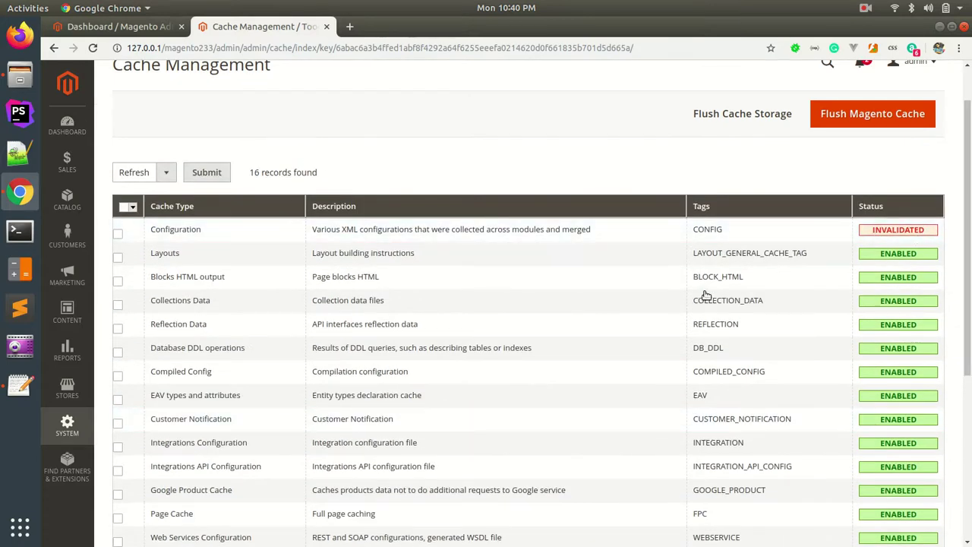
click(118, 233)
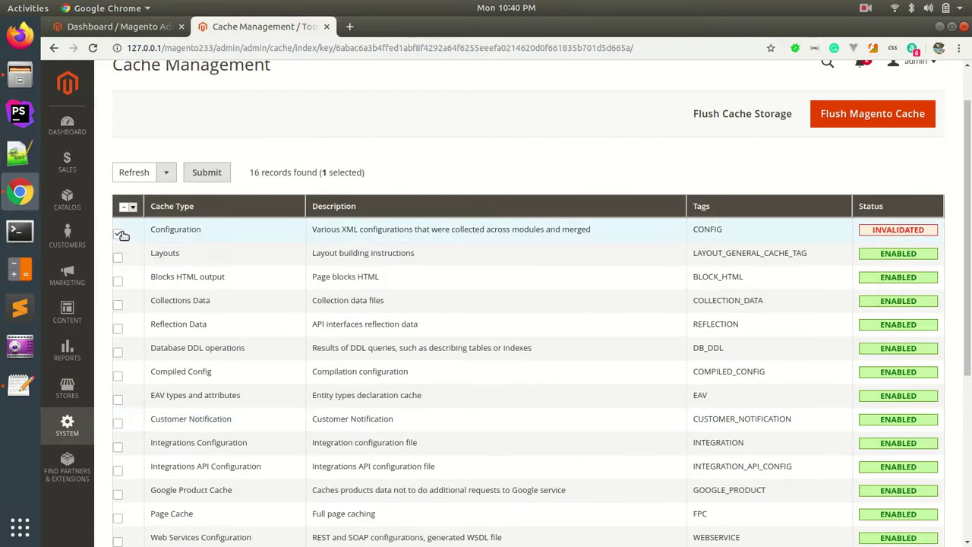
click(156, 173)
click(155, 173)
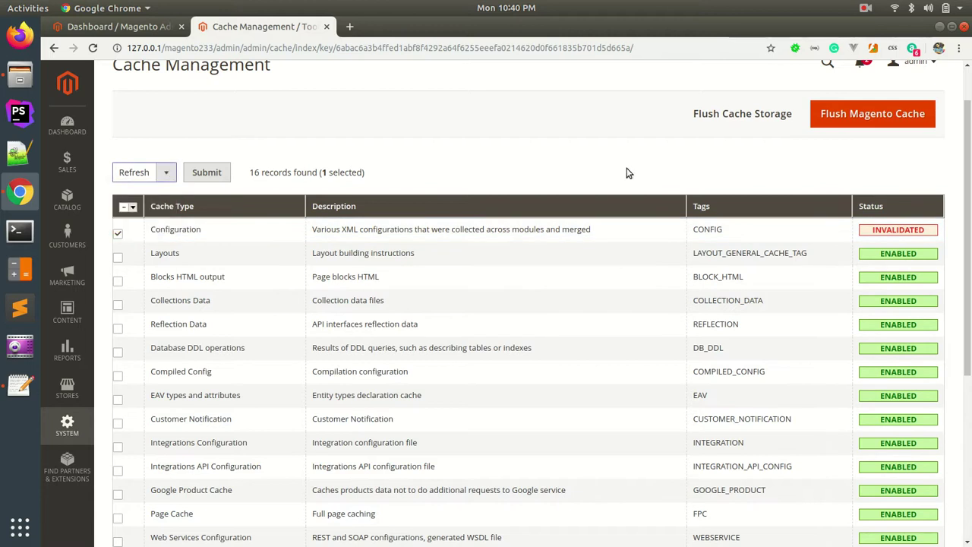
Step: Flush the cache storage, confirm the flush, and check the status of the cache types
scroll(627, 172, up, 2)
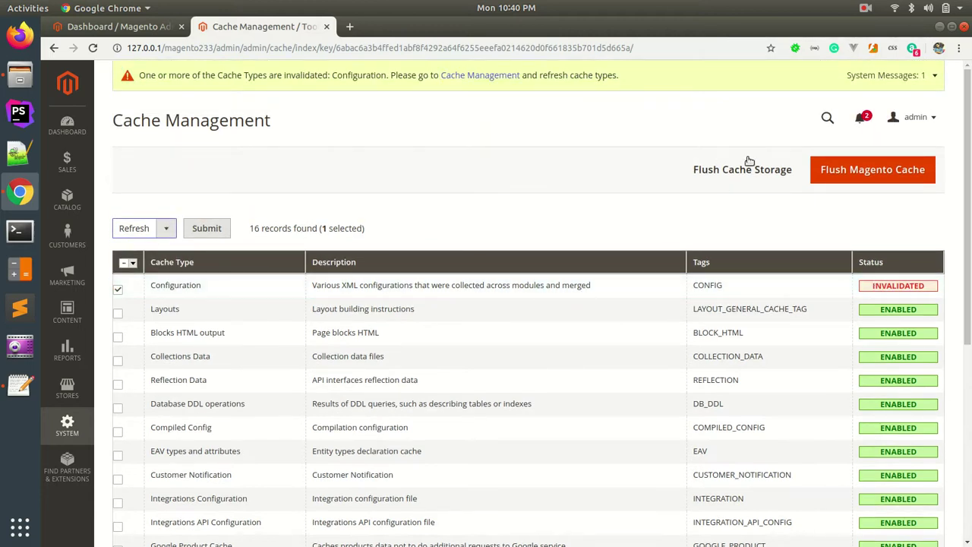
click(728, 173)
click(616, 170)
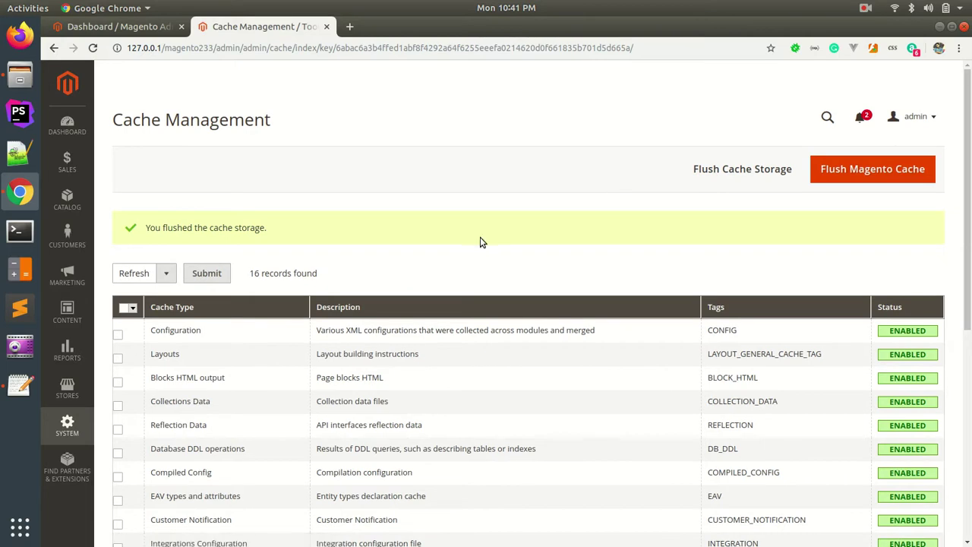
scroll(480, 241, down, 5)
scroll(480, 241, up, 2)
scroll(481, 241, up, 2)
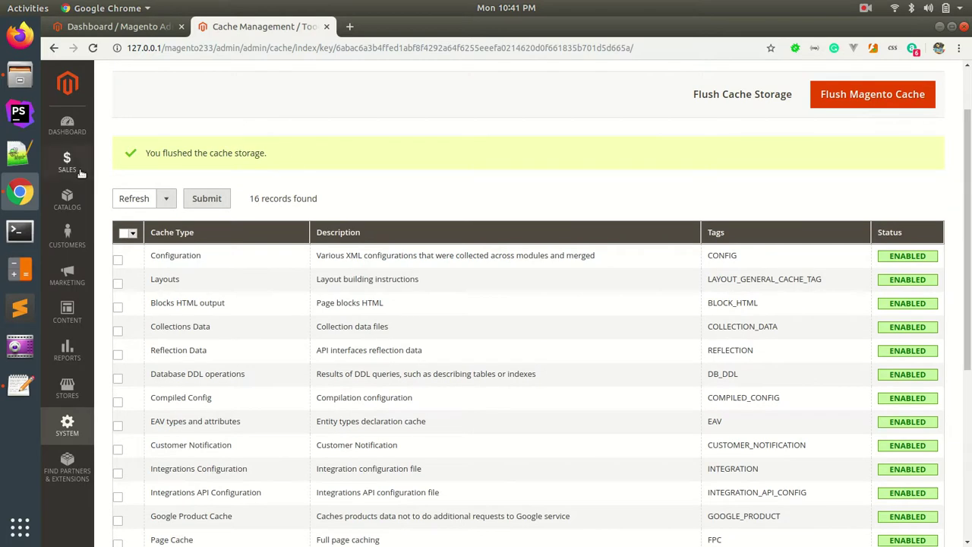
Step: Switch to the Text Editor and review checklist items 4 to 6 on hosting, production mode and JS bundling
click(20, 386)
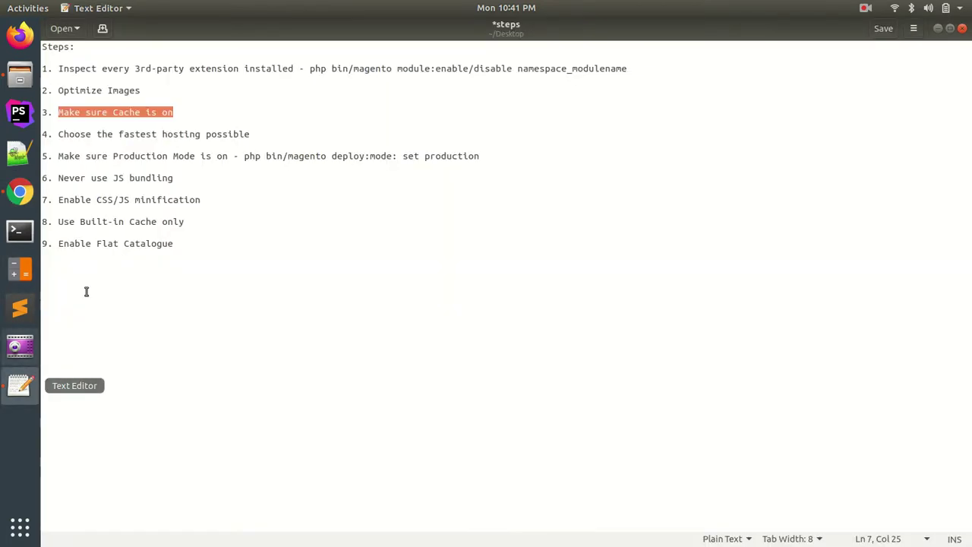
click(58, 133)
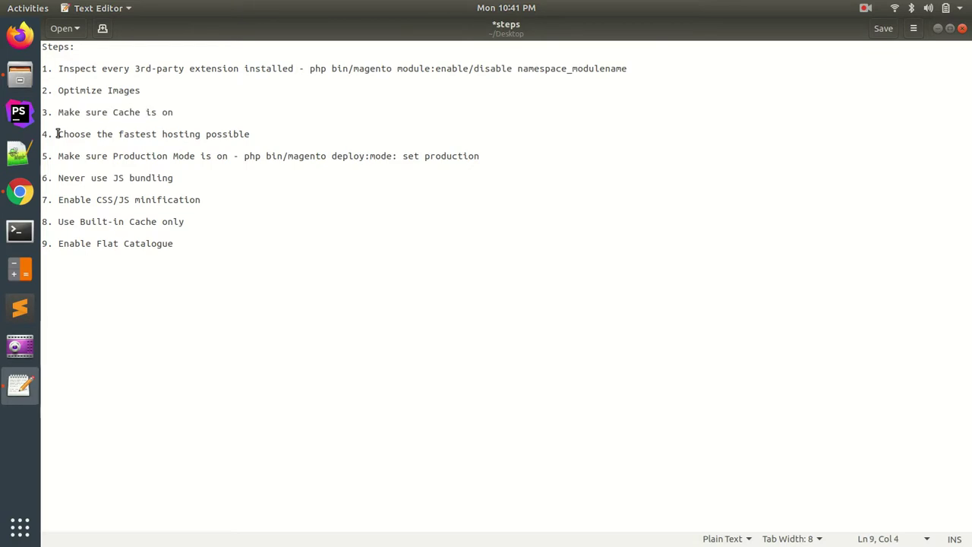
drag(58, 134, 250, 136)
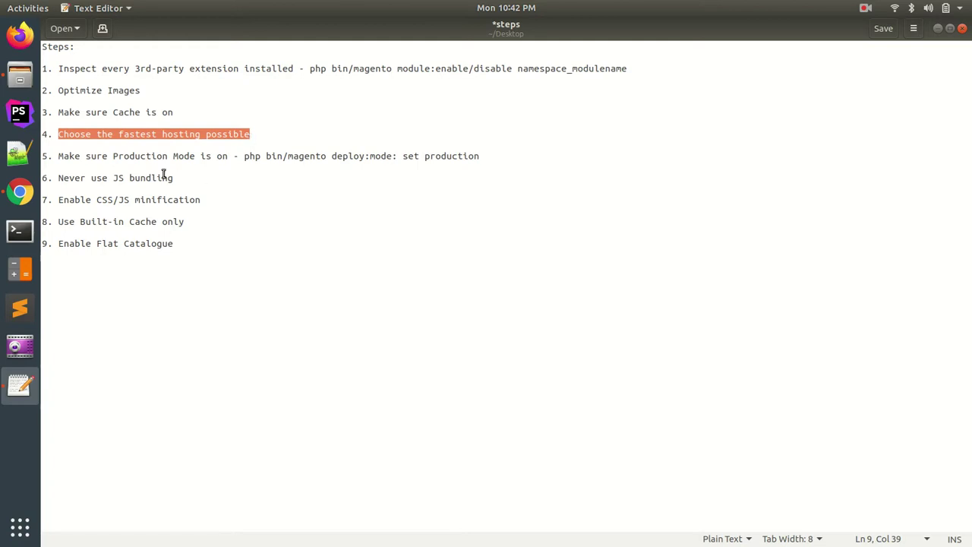
click(55, 157)
drag(55, 156, 226, 160)
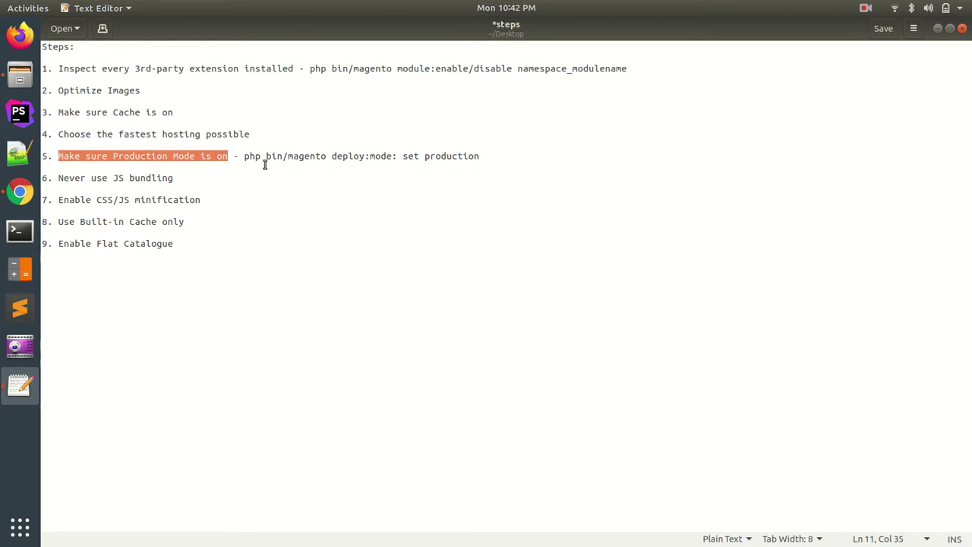
click(295, 180)
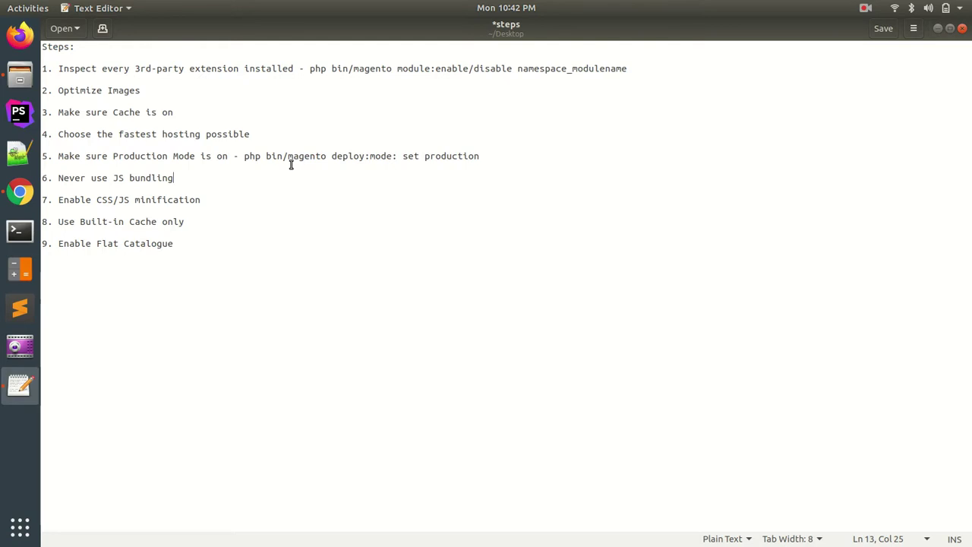
double_click(442, 158)
drag(243, 158, 484, 156)
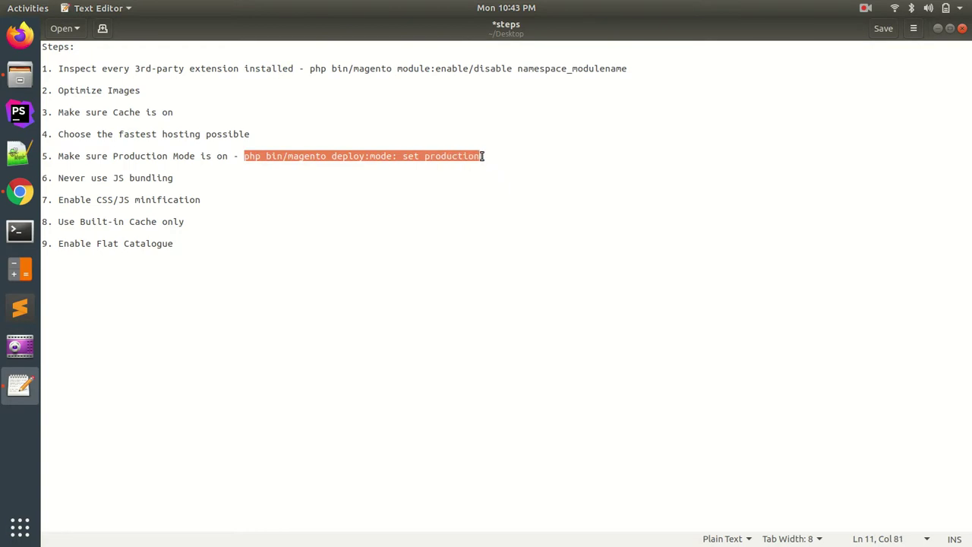
click(408, 192)
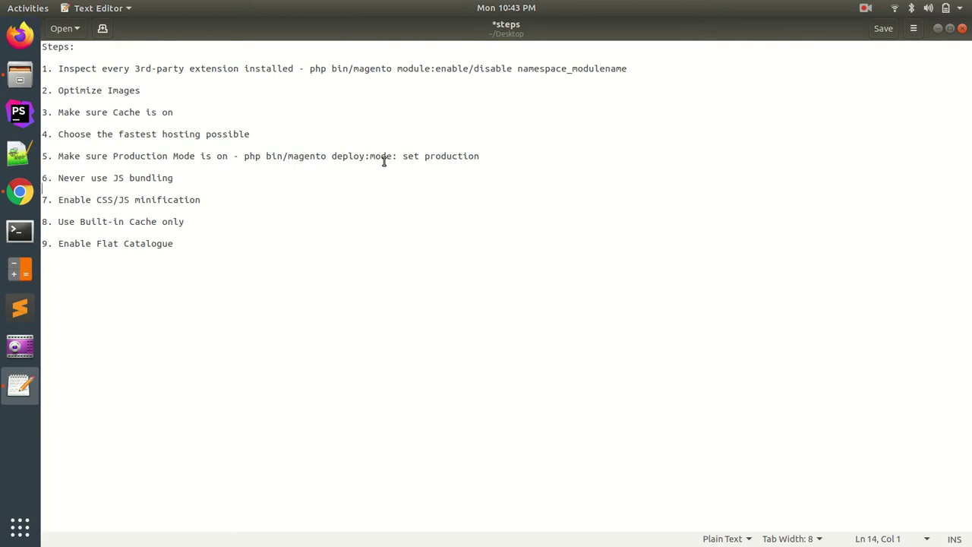
double_click(443, 158)
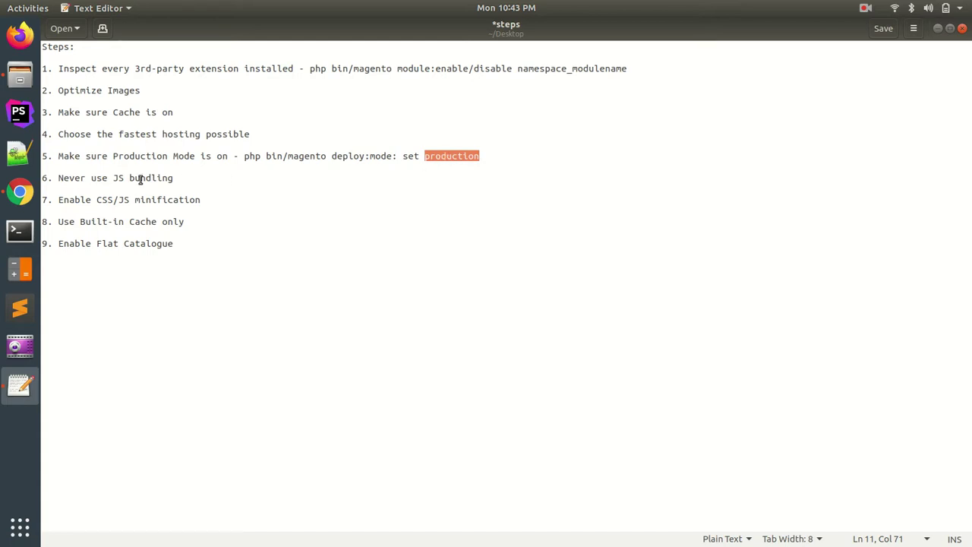
drag(174, 180, 60, 177)
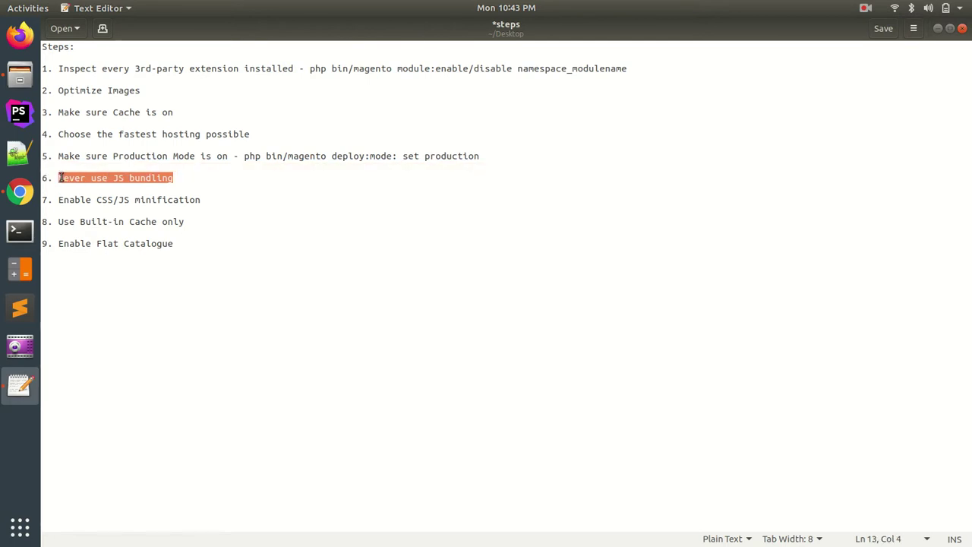
Step: Switch back to Google Chrome and open the Magento store Configuration page
click(19, 191)
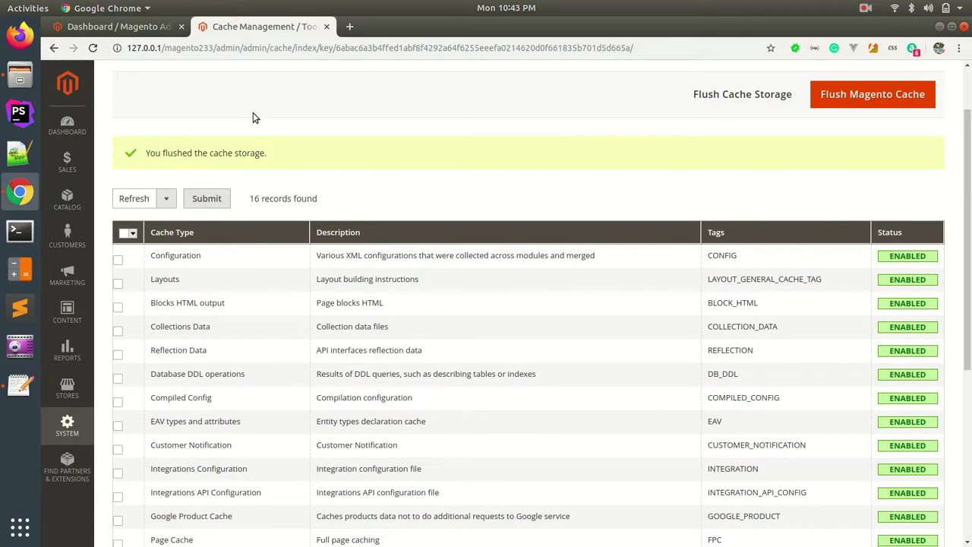
click(67, 388)
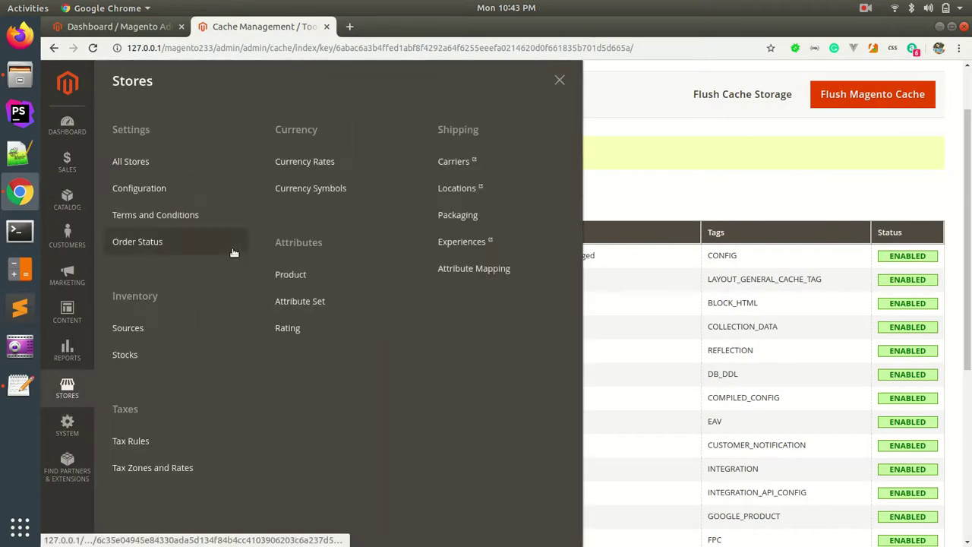
click(134, 190)
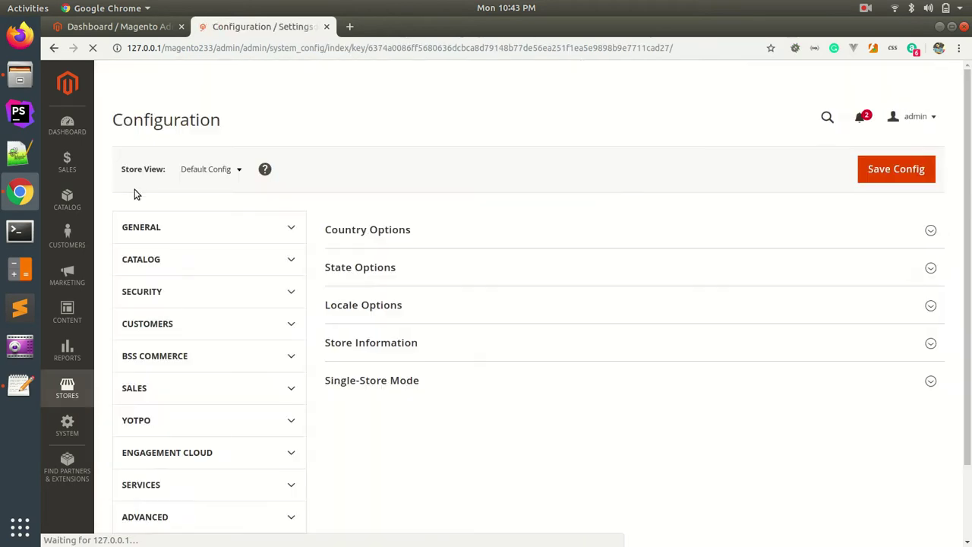
Step: Open the Developer section of the Advanced configuration
scroll(258, 301, down, 2)
scroll(257, 300, down, 3)
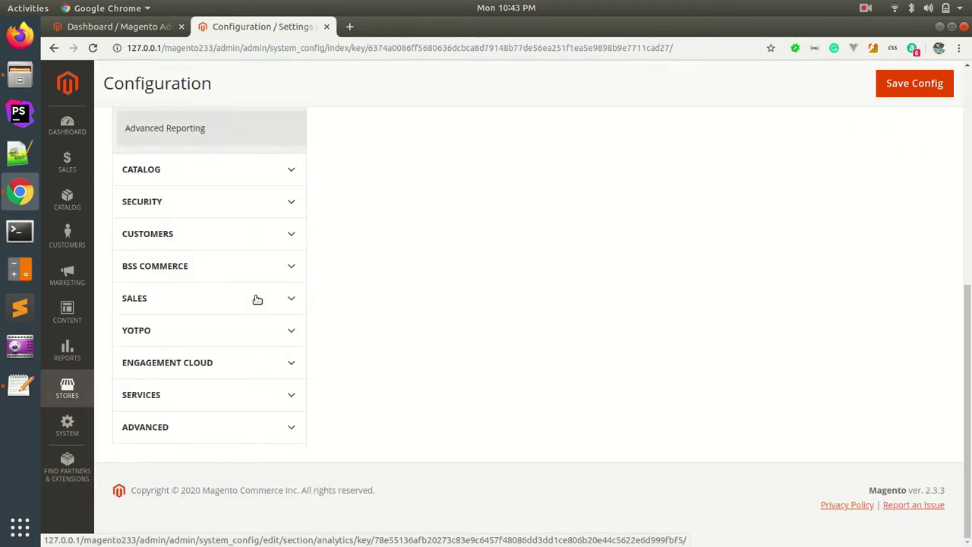
click(178, 432)
scroll(177, 435, down, 2)
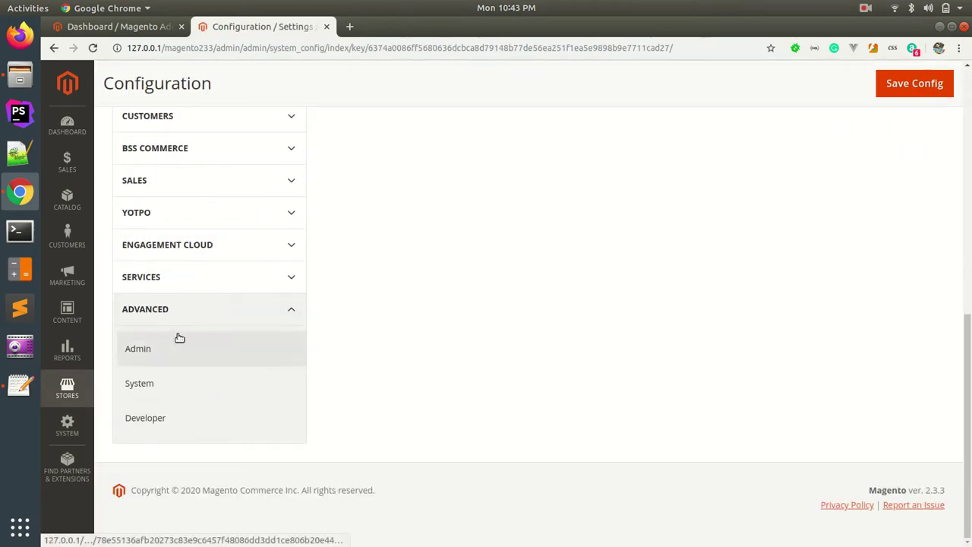
click(144, 420)
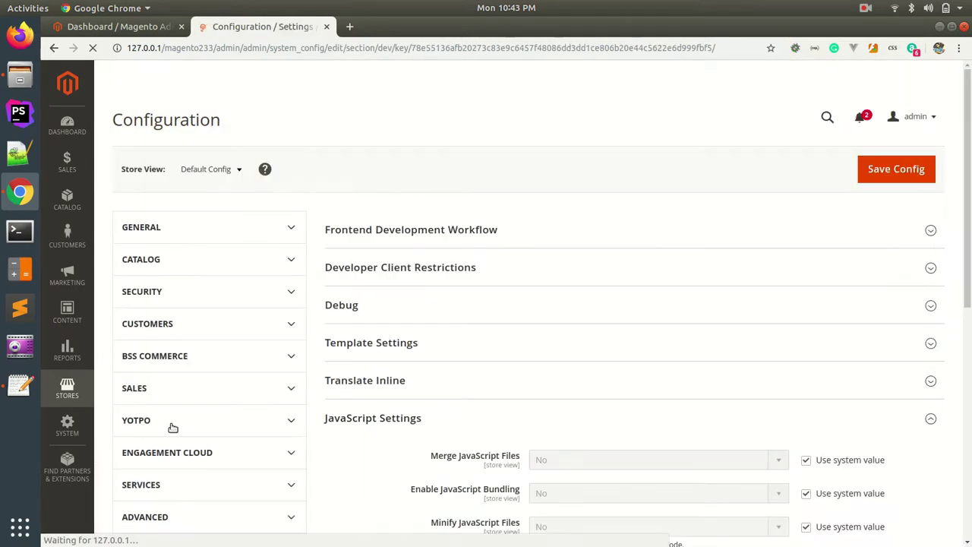
Step: Look over the Developer setting groups and show the JavaScript Settings options
scroll(459, 408, down, 3)
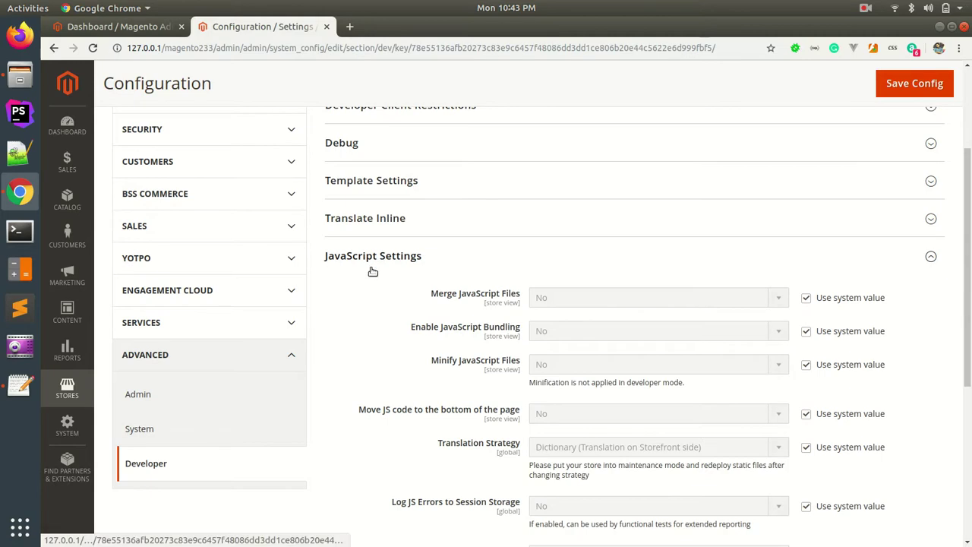
scroll(372, 259, down, 1)
click(365, 236)
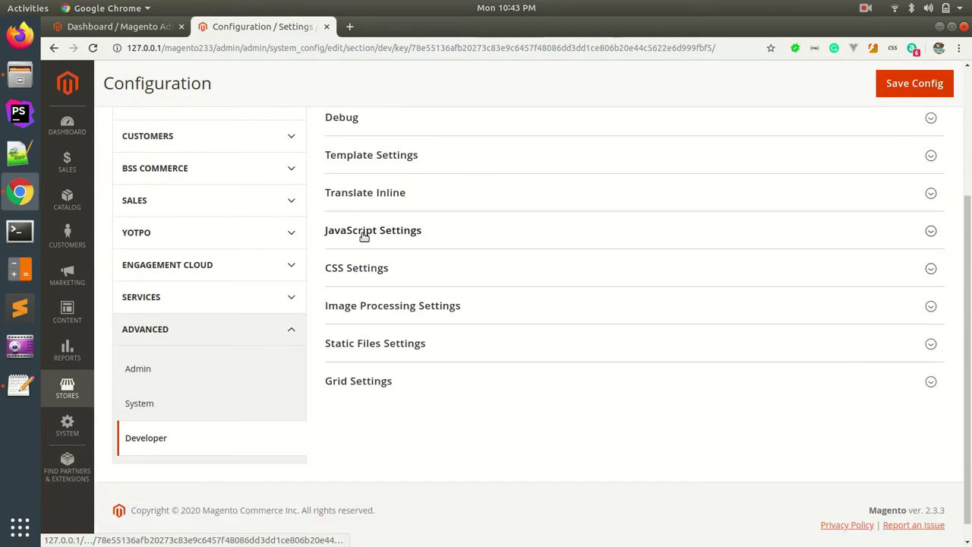
click(347, 273)
click(346, 273)
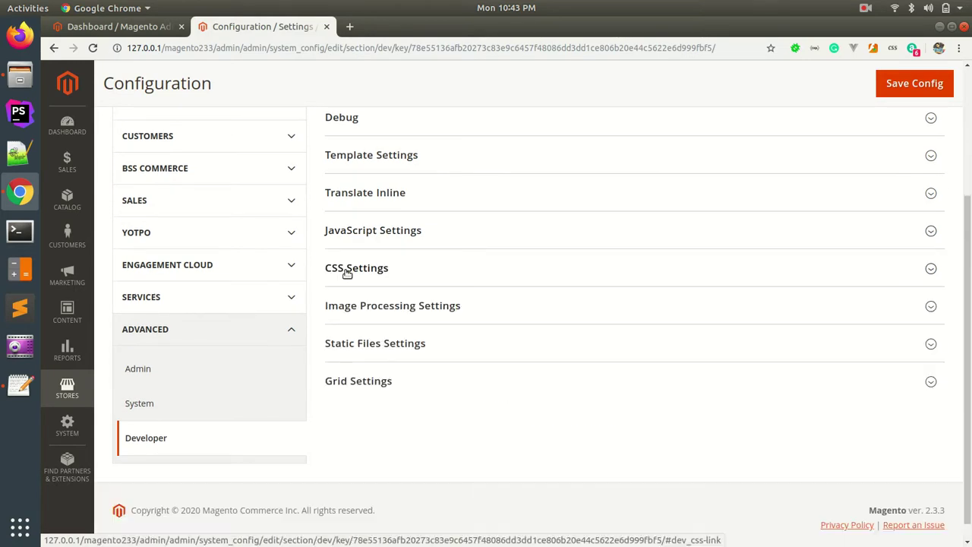
click(356, 232)
scroll(451, 306, down, 2)
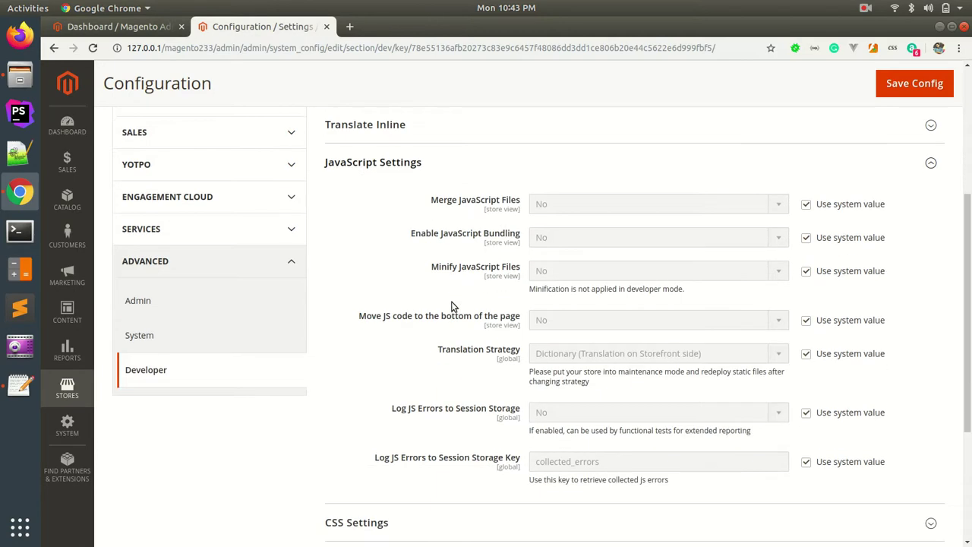
Step: Override the system value for Enable JavaScript Bundling and set it to Yes
drag(407, 234, 524, 238)
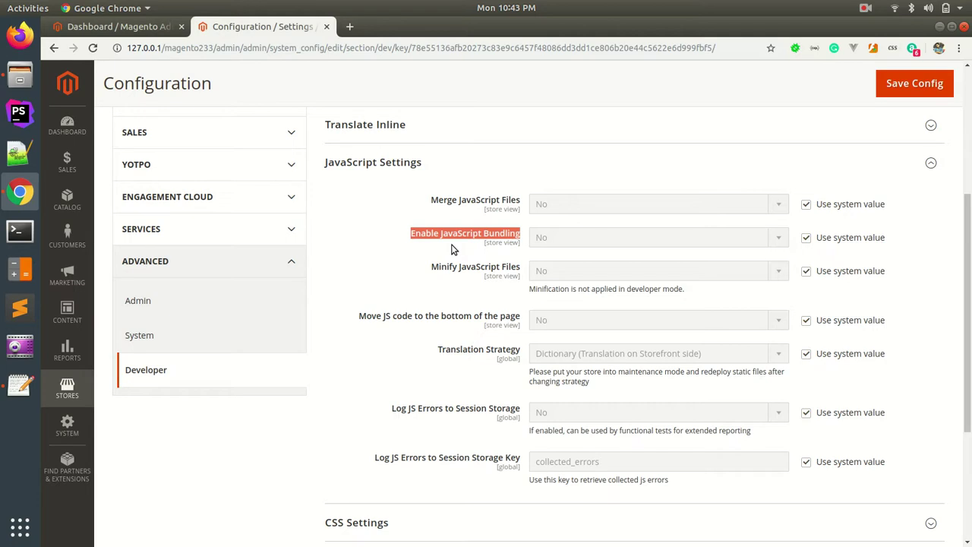
click(807, 238)
click(736, 239)
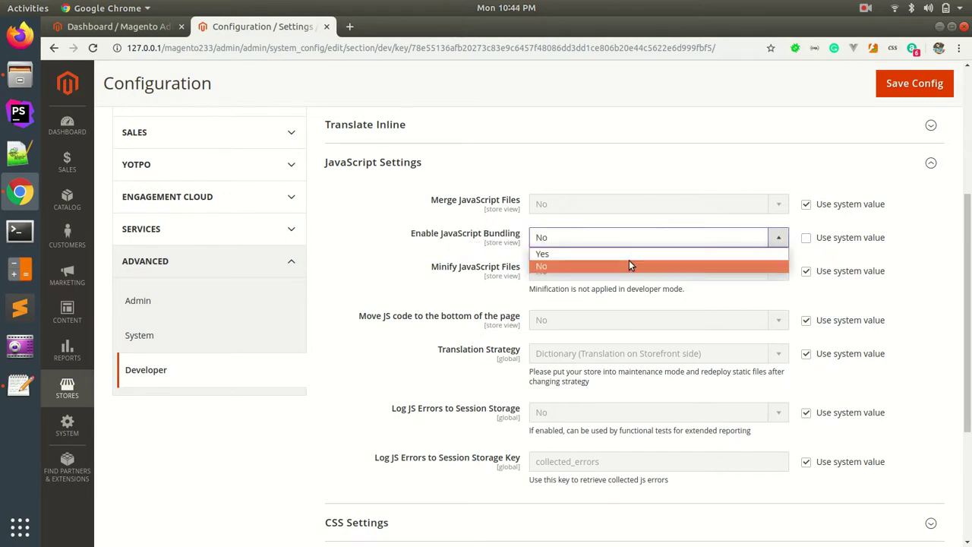
click(627, 257)
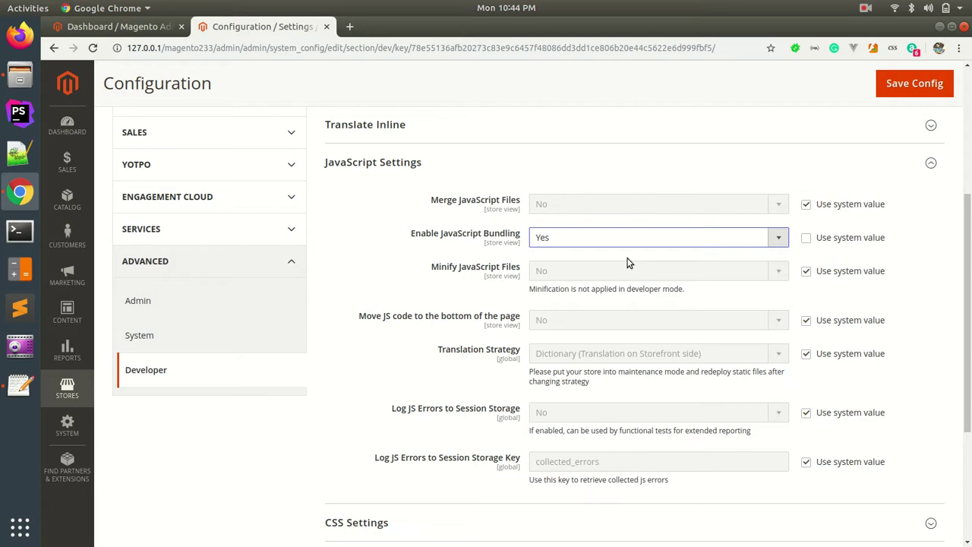
Step: Set Enable JavaScript Bundling to No
click(412, 235)
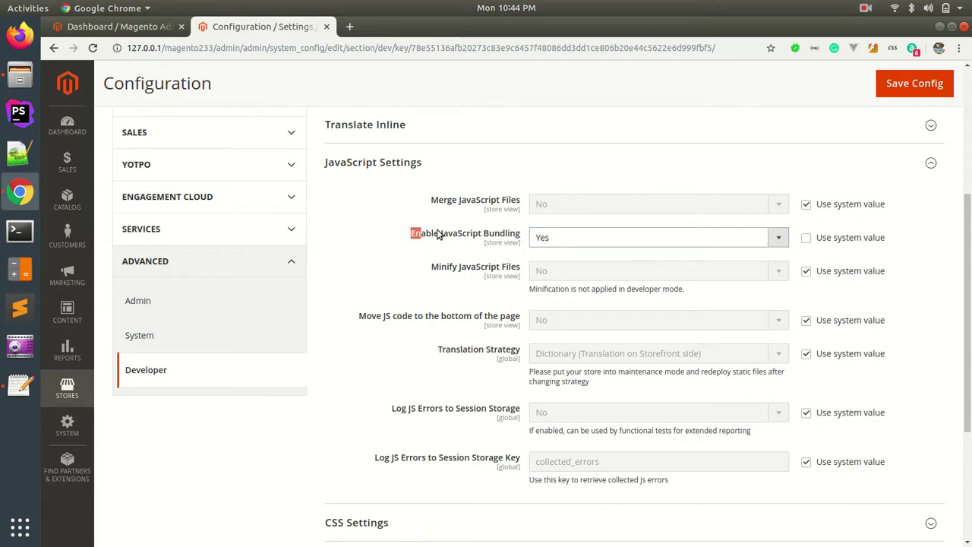
triple_click(520, 236)
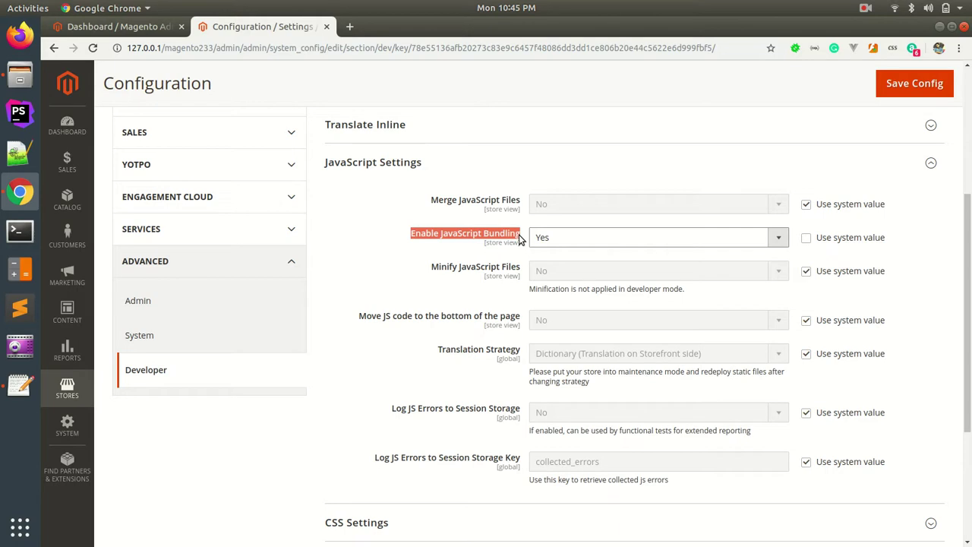
click(547, 237)
click(543, 267)
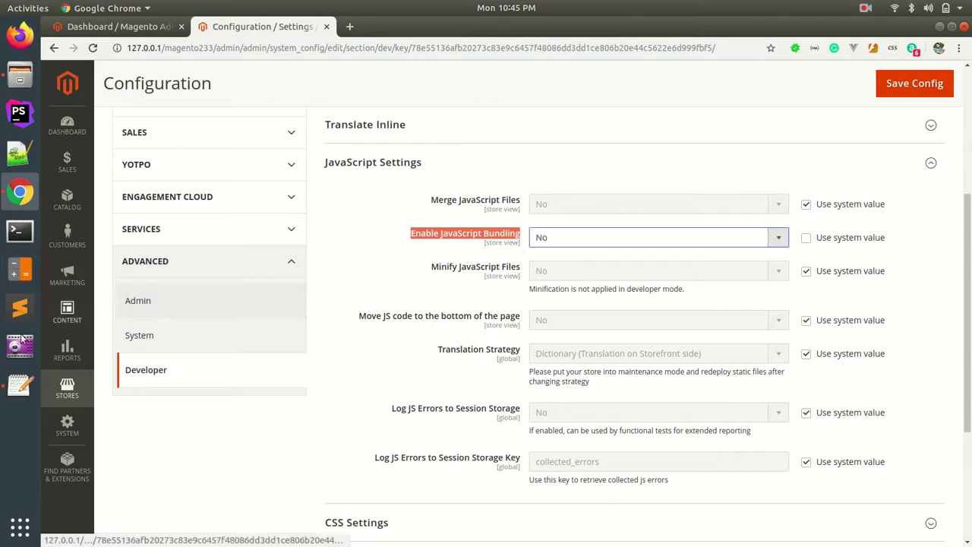
Step: Switch to the Text Editor and append "- work if production is enabled" to checklist item 7 on CSS/JS minification
click(17, 384)
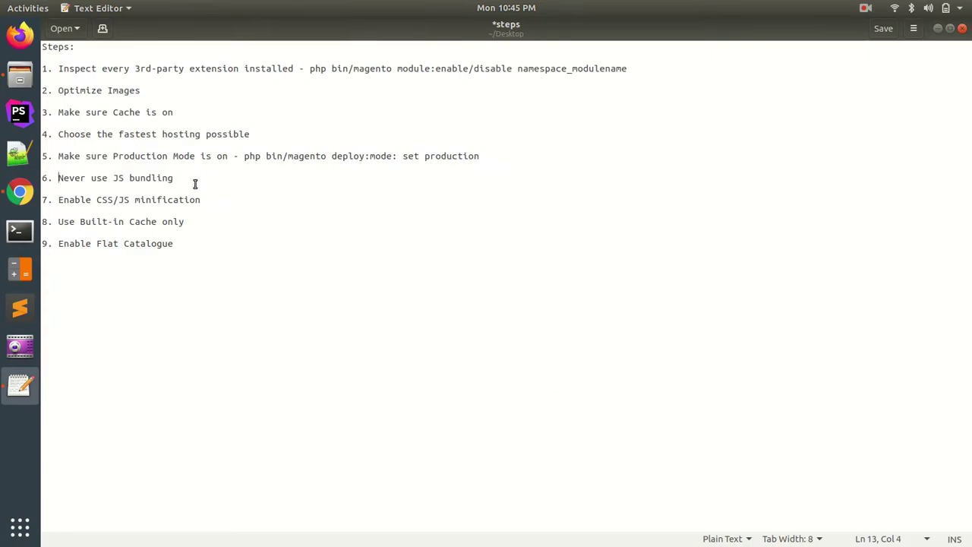
drag(60, 199, 211, 199)
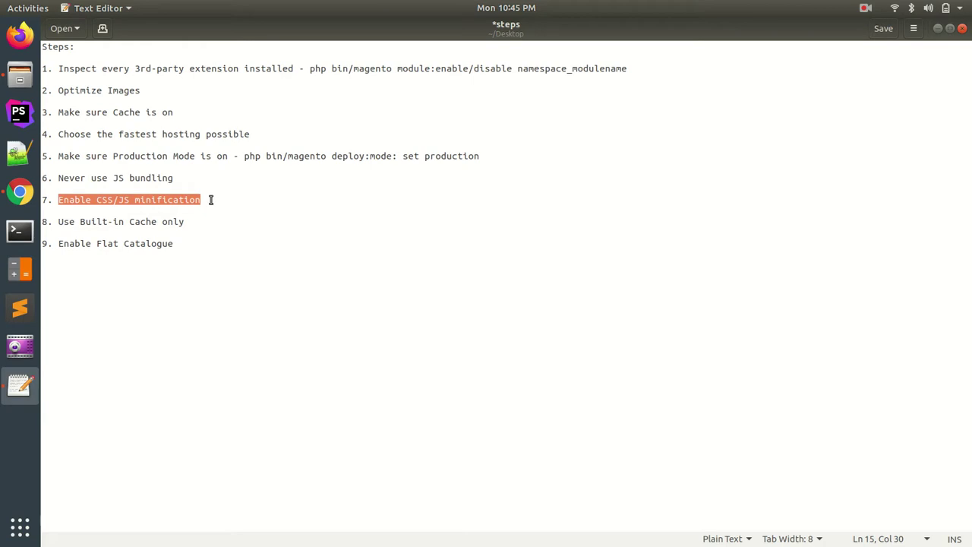
click(211, 199)
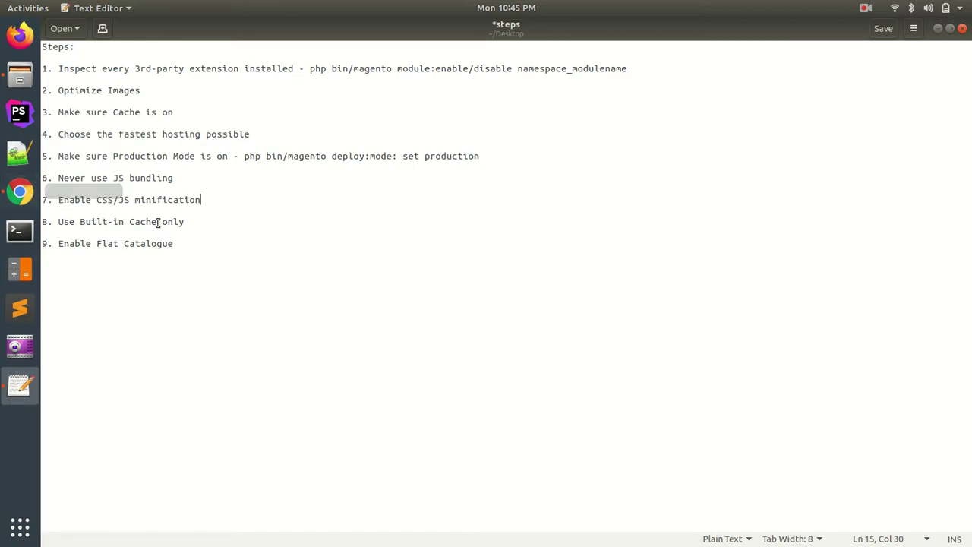
text(- )
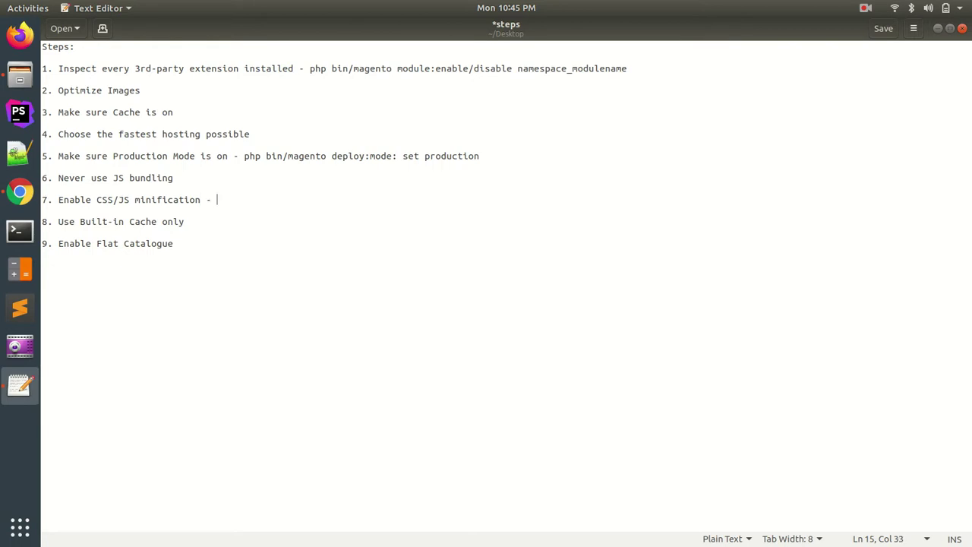
text(work if production is enabled)
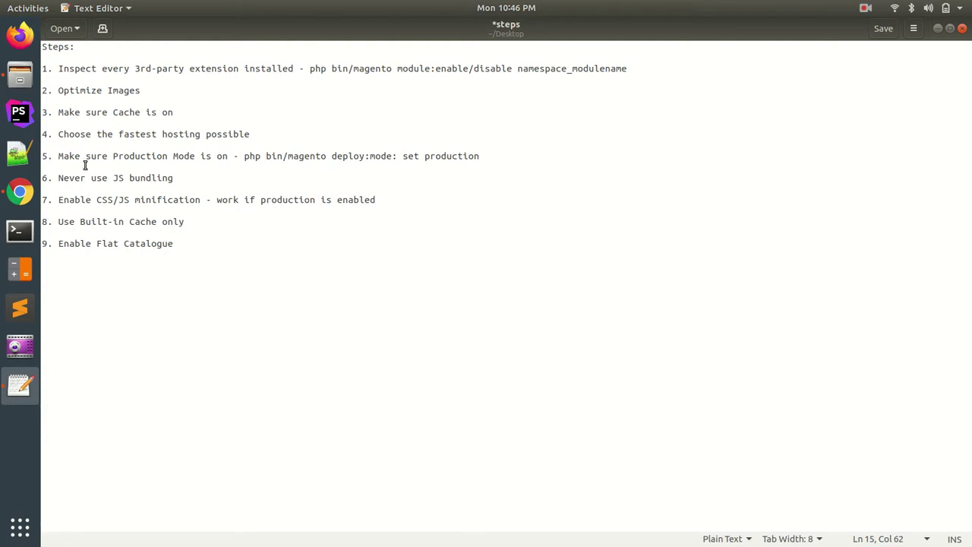
Step: Review checklist items 5, 7 and 8 on production mode, CSS/JS minification and the built-in cache
drag(59, 158, 196, 158)
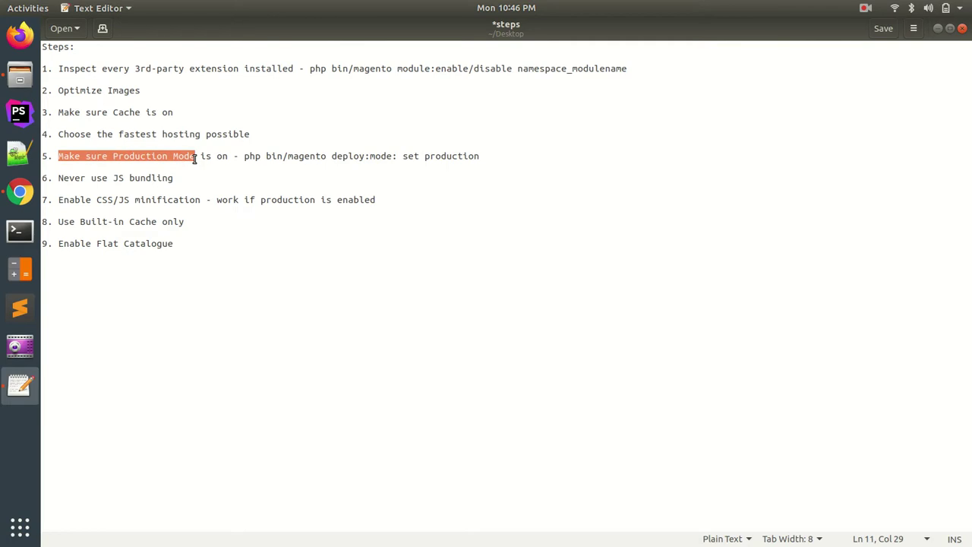
drag(63, 200, 202, 202)
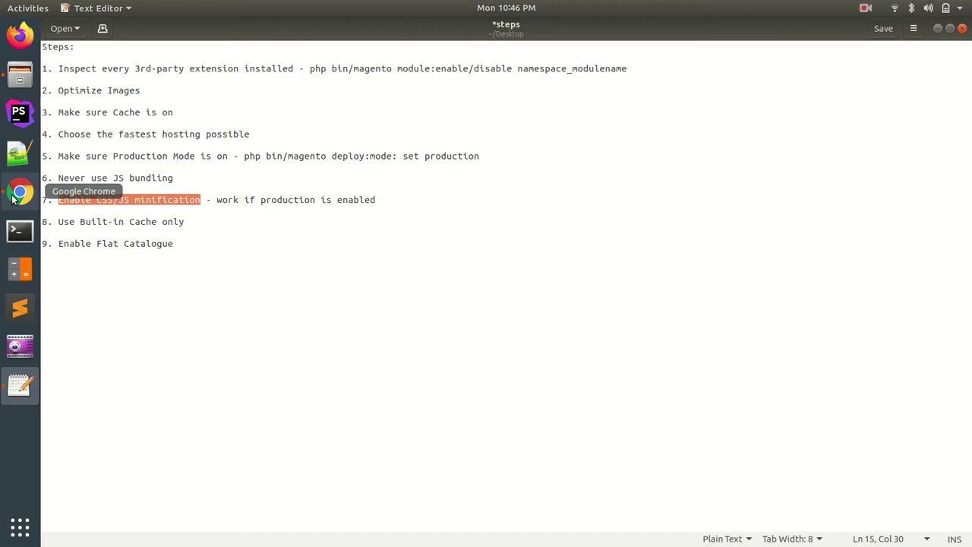
click(206, 219)
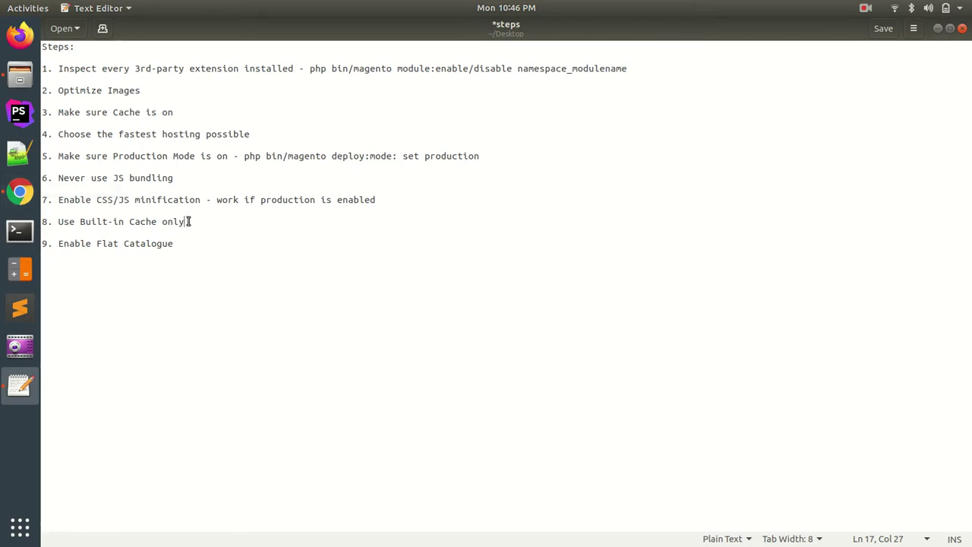
drag(188, 221, 59, 221)
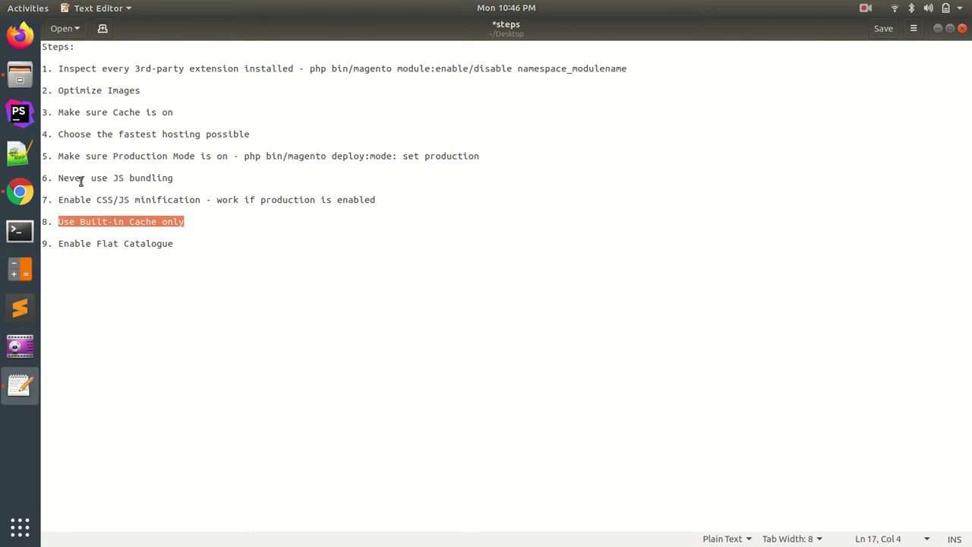
Step: Switch to Google Chrome, open the Advanced System configuration and check the Full Page Cache caching application against checklist item 8
click(20, 192)
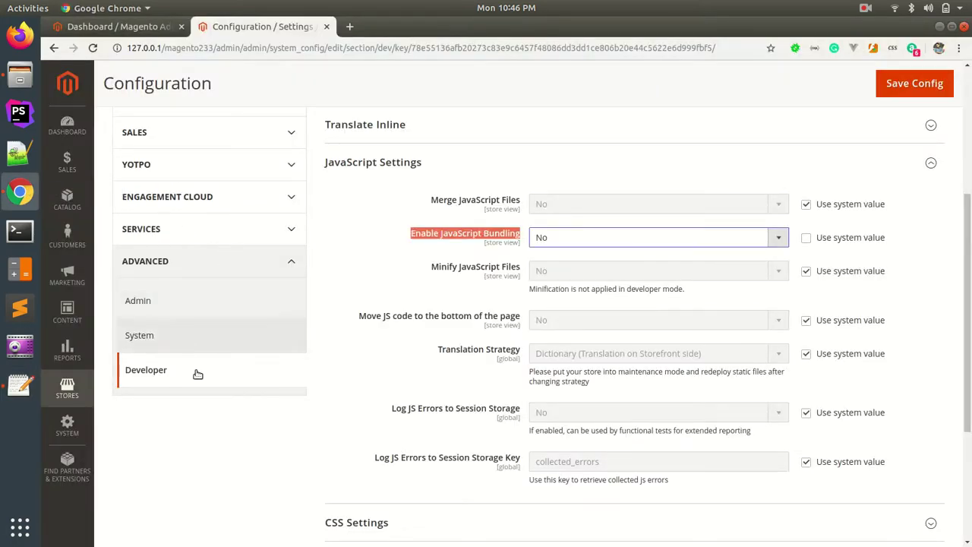
click(138, 342)
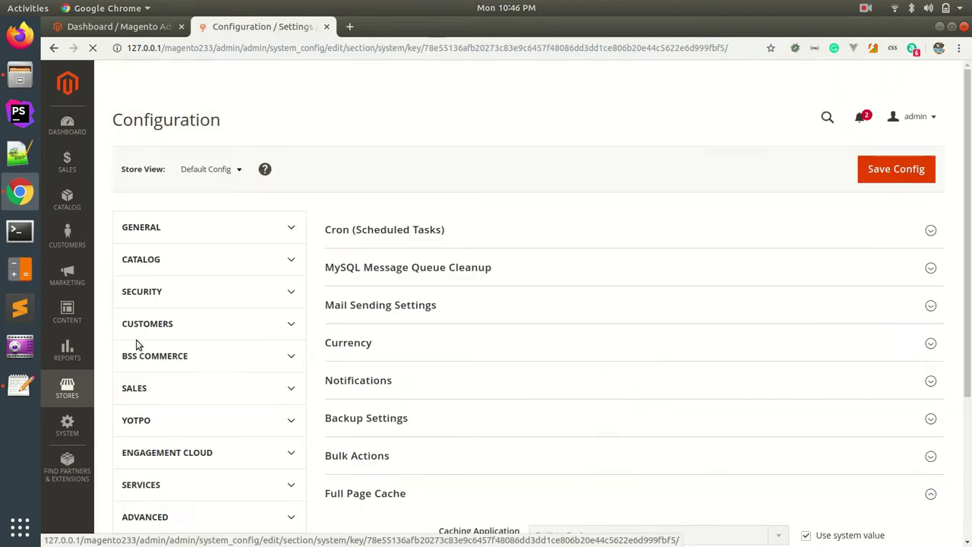
click(20, 385)
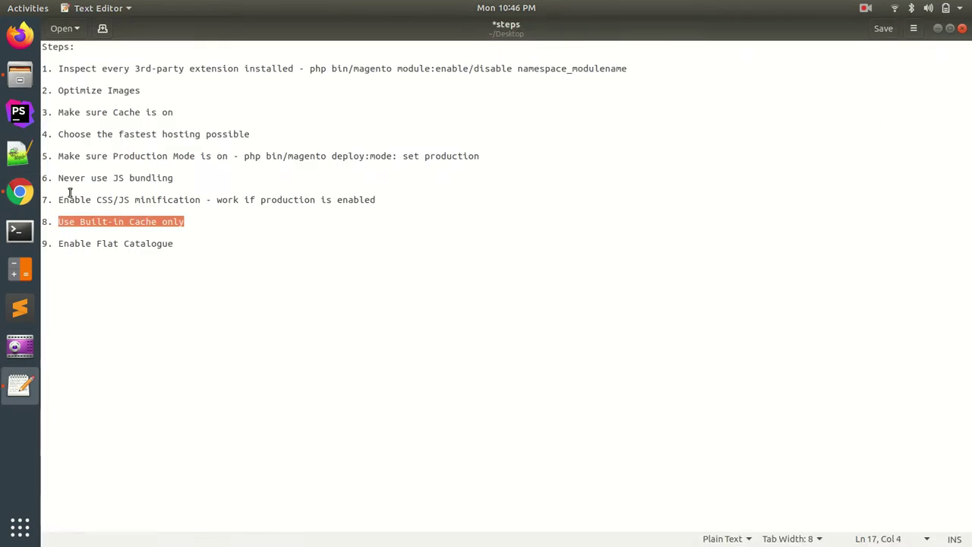
click(20, 191)
scroll(195, 282, down, 5)
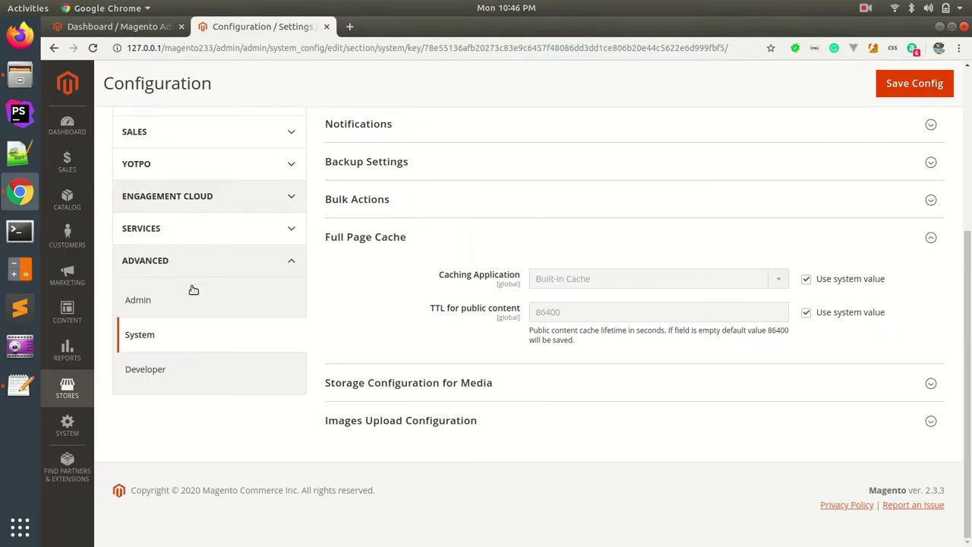
Step: Reopen the Developer configuration, override the system value for Minify JavaScript Files and set it to Yes
click(160, 368)
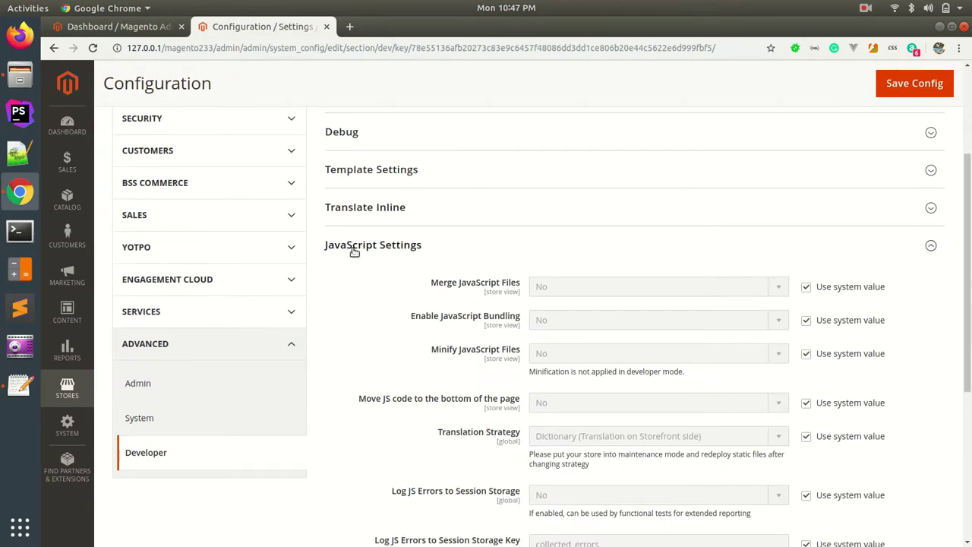
click(806, 353)
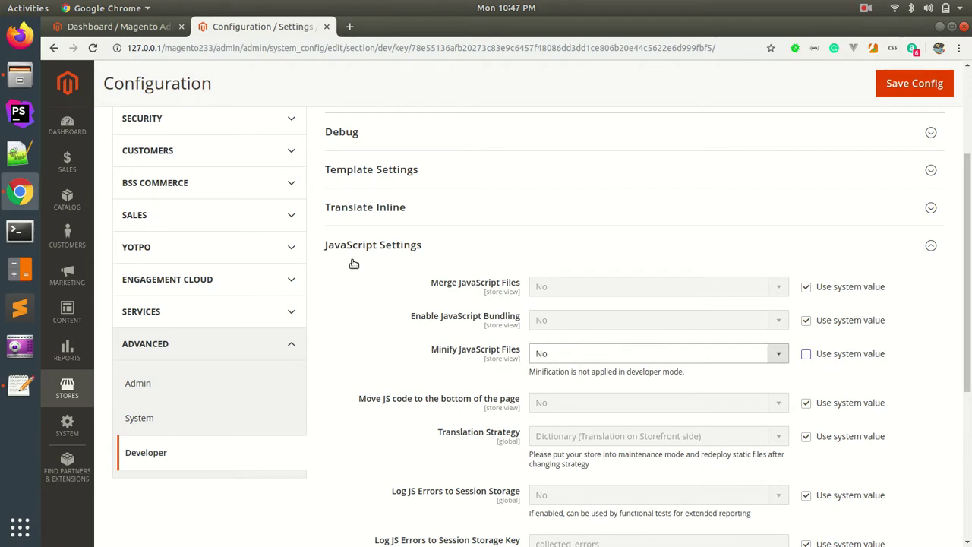
click(547, 359)
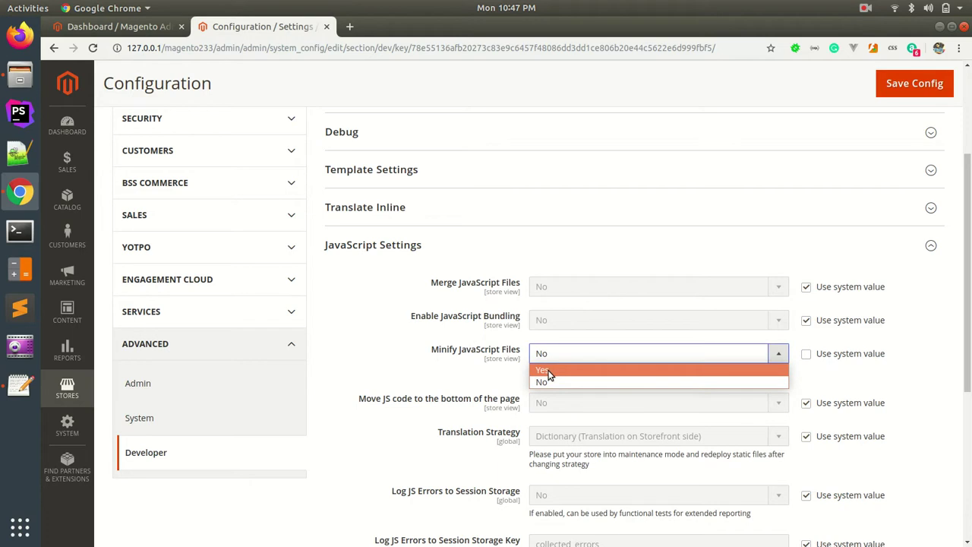
click(551, 370)
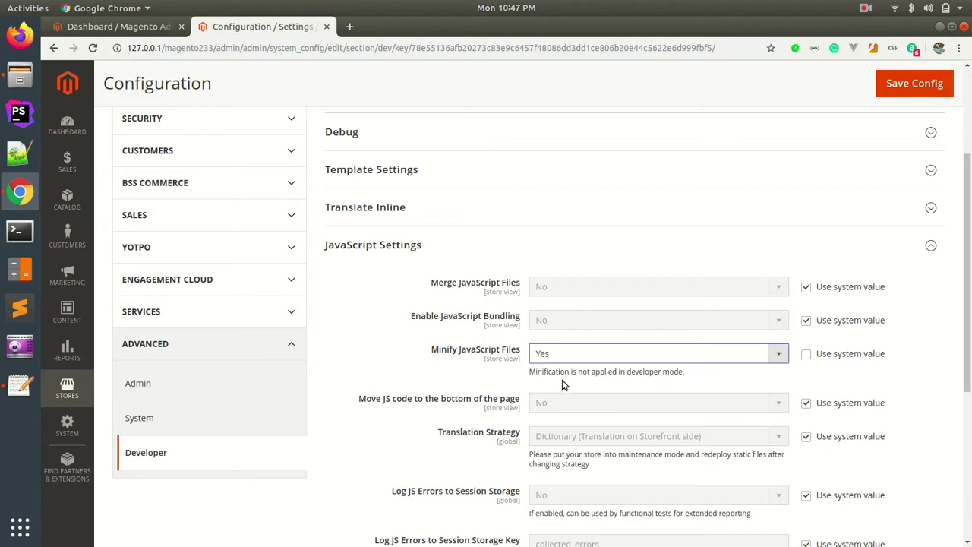
drag(530, 376, 686, 376)
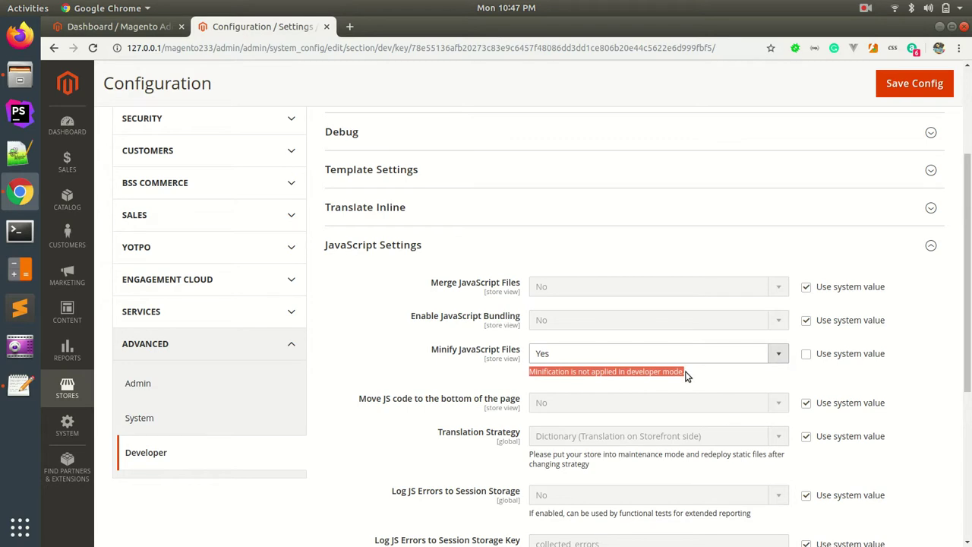
Step: Expand CSS Settings, override the system value for Minify CSS Files and set it to Yes
scroll(451, 418, down, 5)
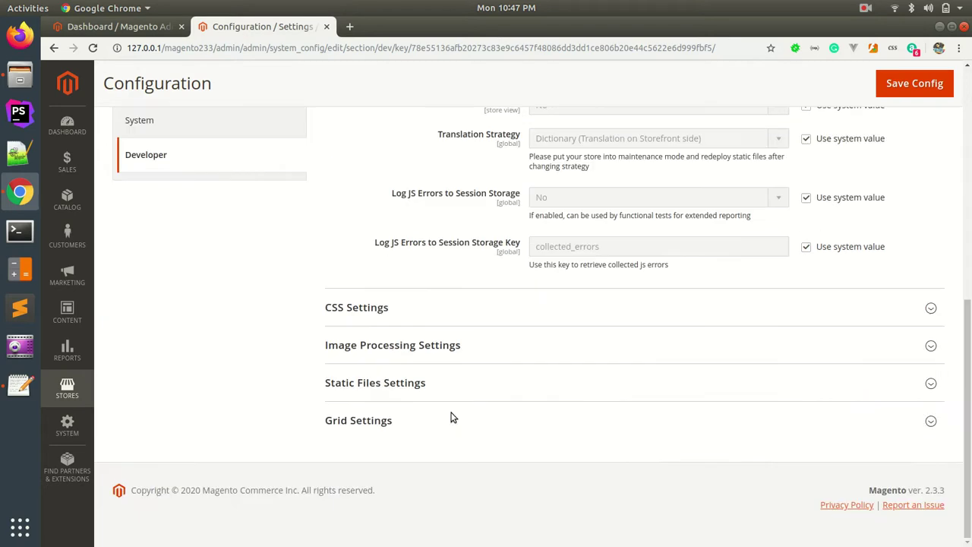
click(355, 306)
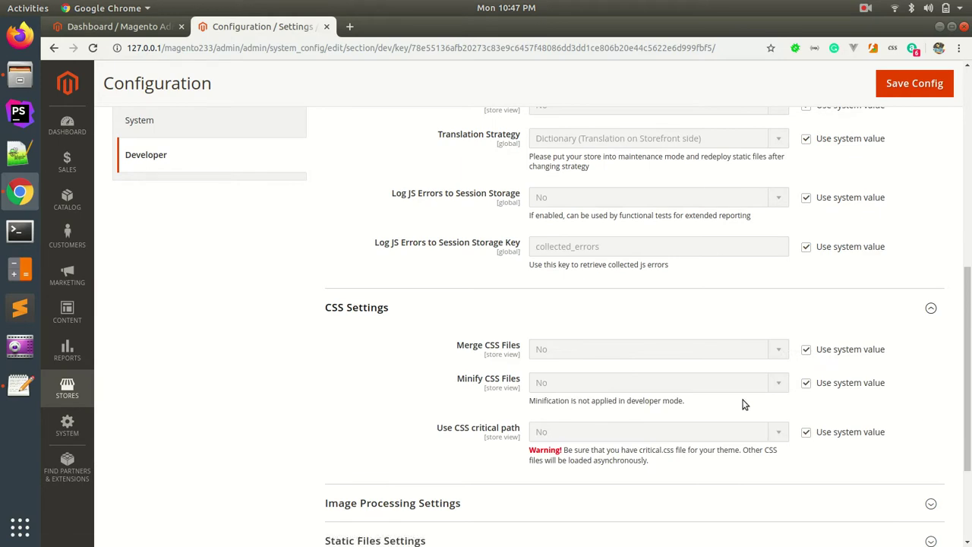
click(806, 384)
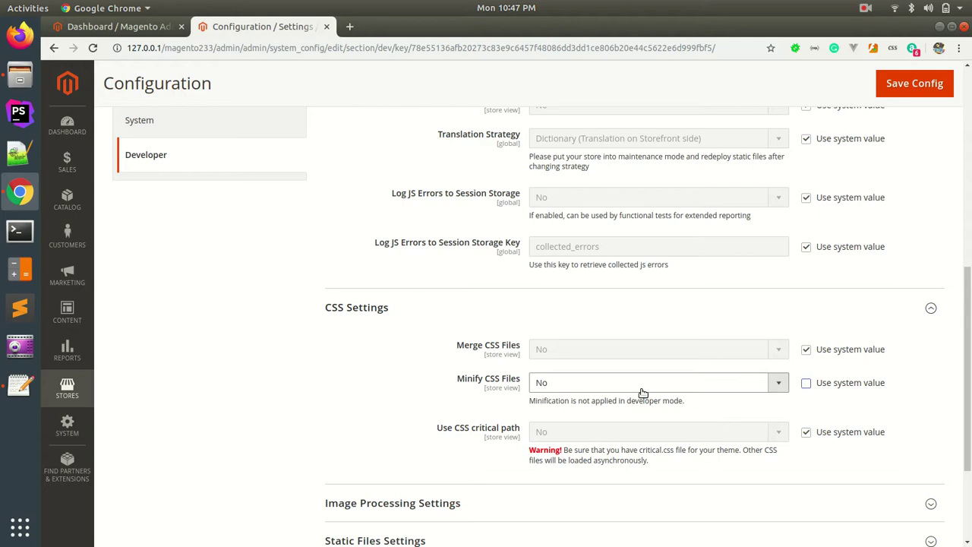
click(546, 386)
click(544, 400)
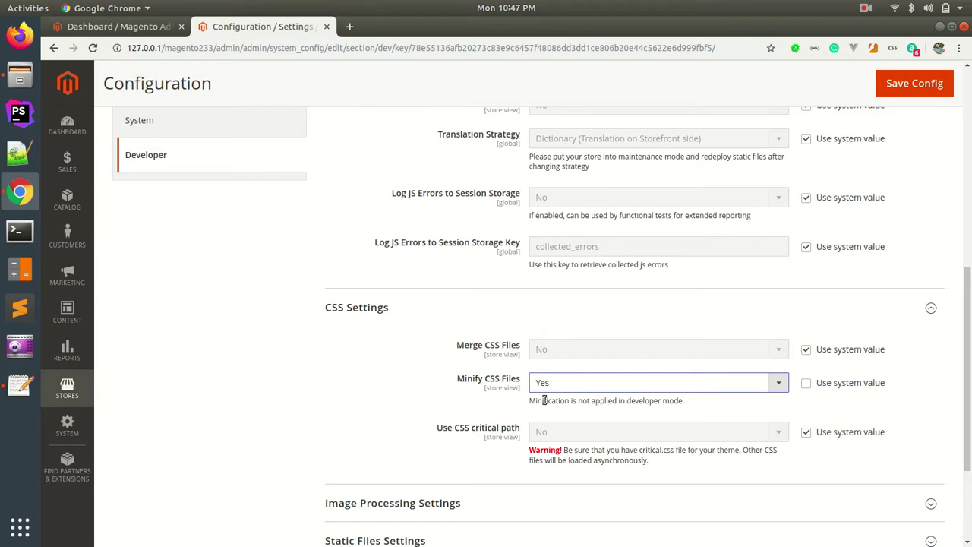
Step: Check the Minify JavaScript Files and Minify CSS Files settings and save the Developer configuration
scroll(545, 400, up, 3)
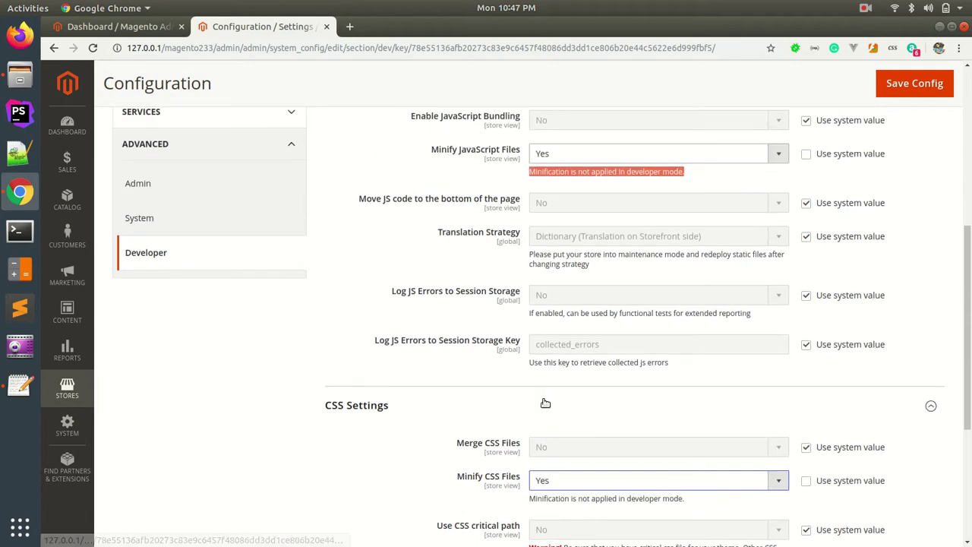
scroll(371, 380, down, 5)
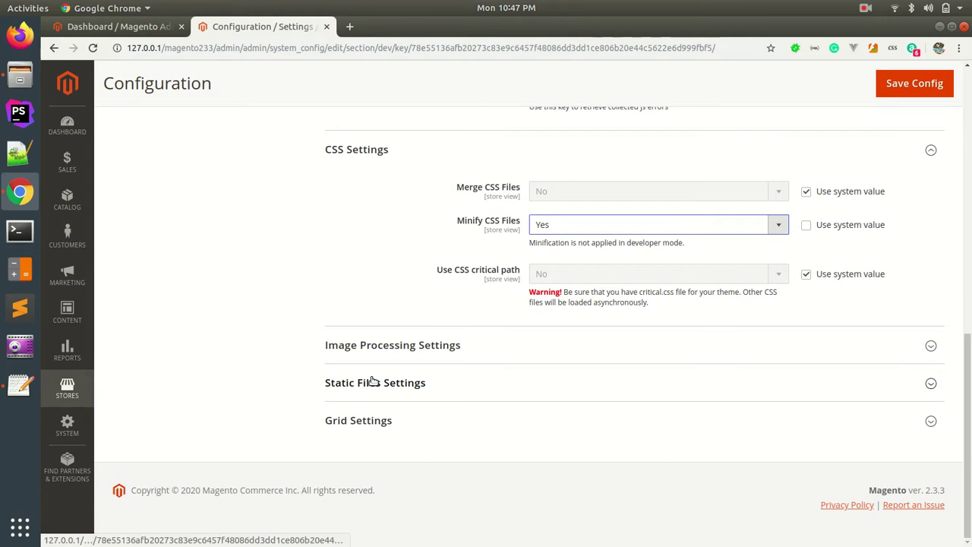
scroll(373, 380, up, 4)
scroll(373, 381, down, 2)
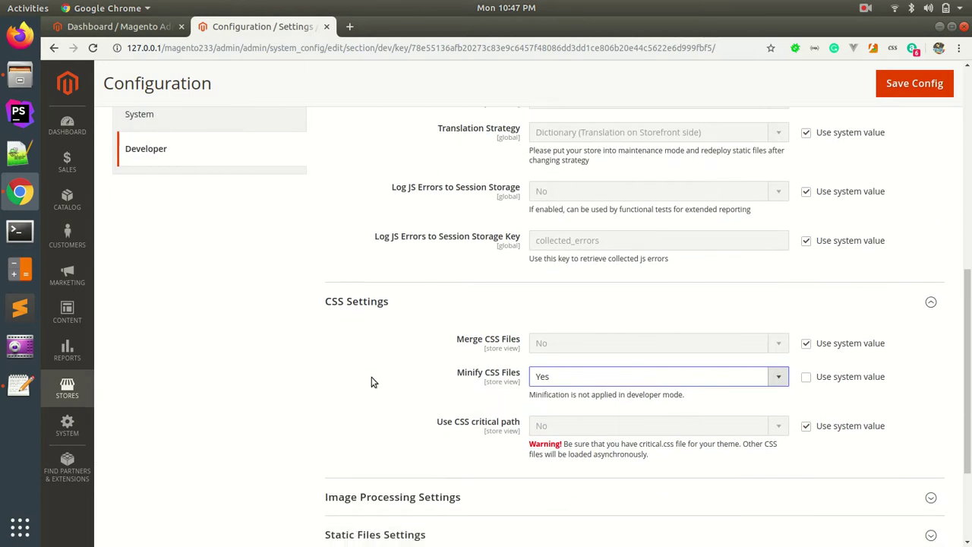
scroll(371, 382, down, 3)
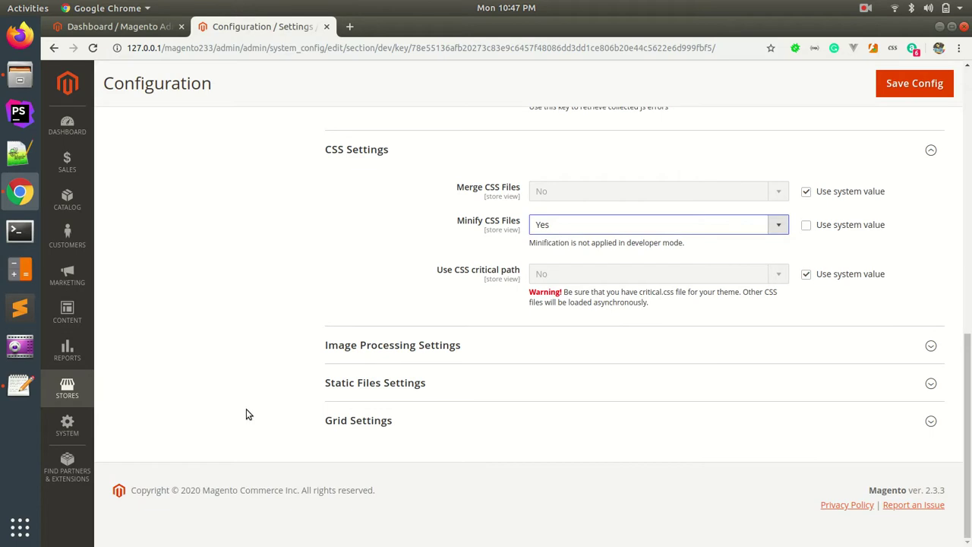
scroll(246, 410, up, 3)
scroll(247, 414, up, 3)
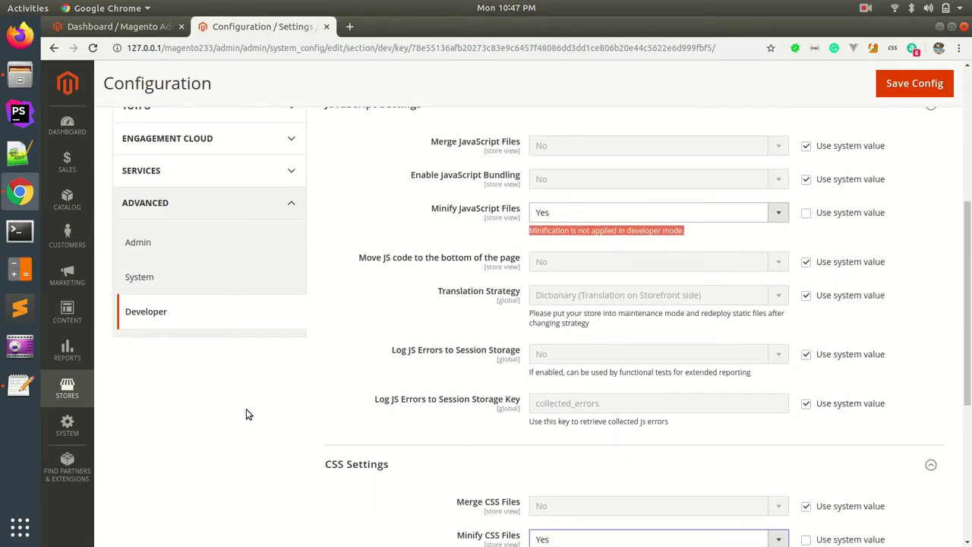
scroll(246, 414, down, 3)
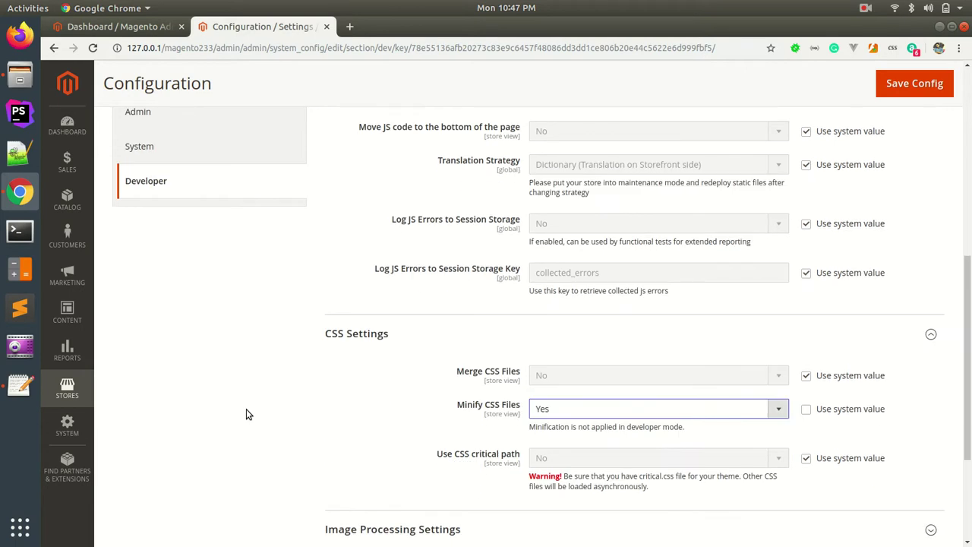
scroll(589, 243, up, 2)
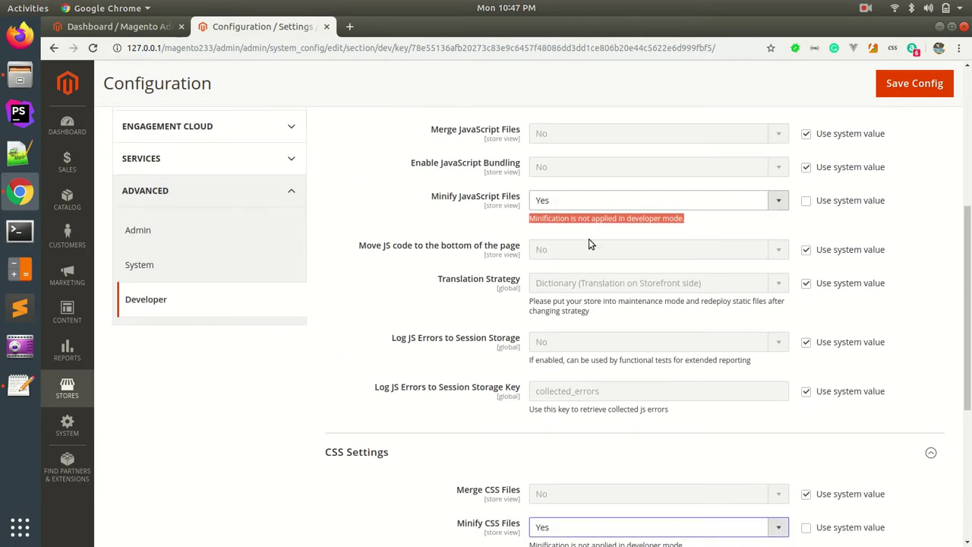
double_click(442, 199)
drag(474, 207, 536, 201)
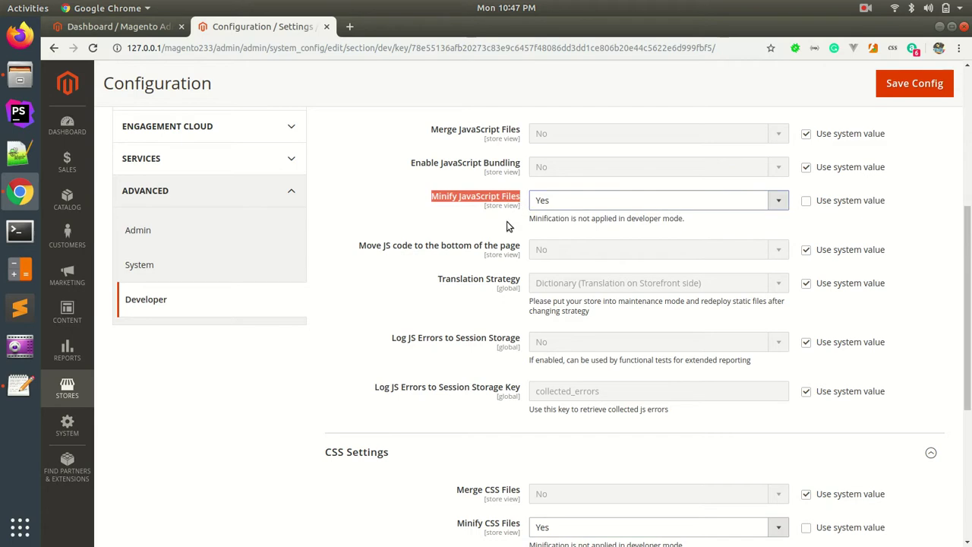
click(915, 83)
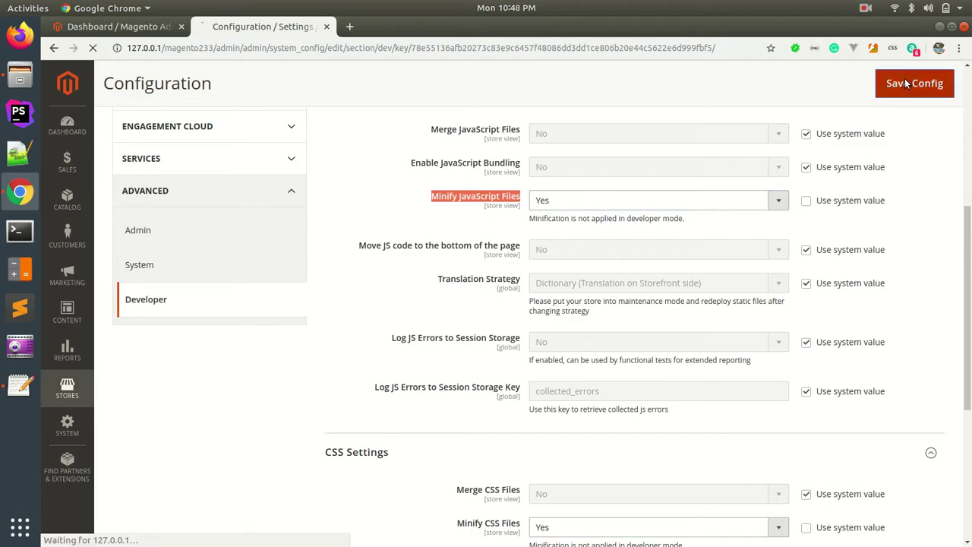
Step: Check checklist item 8 in Text Editor and return to Google Chrome to open the Advanced System configuration
click(23, 385)
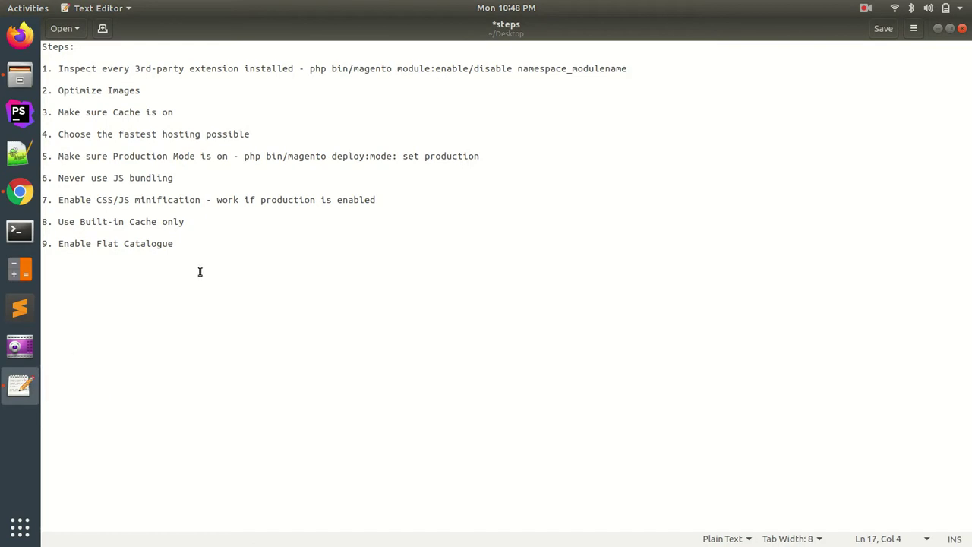
drag(185, 222, 58, 219)
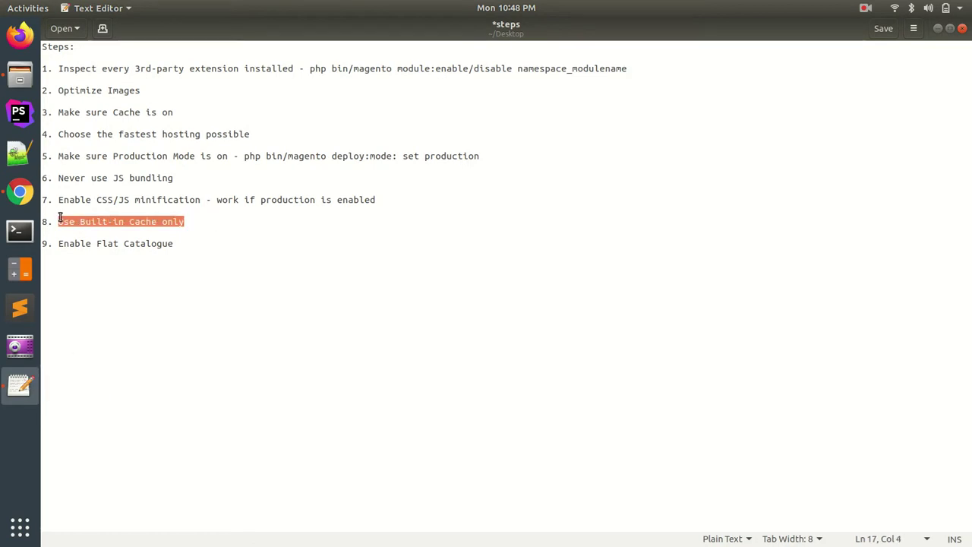
click(20, 192)
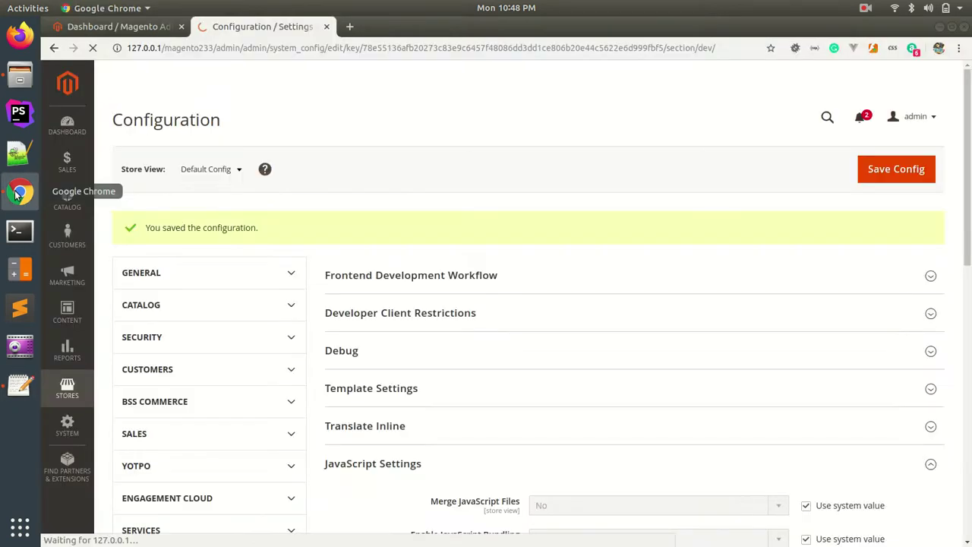
scroll(285, 243, down, 3)
scroll(284, 243, down, 3)
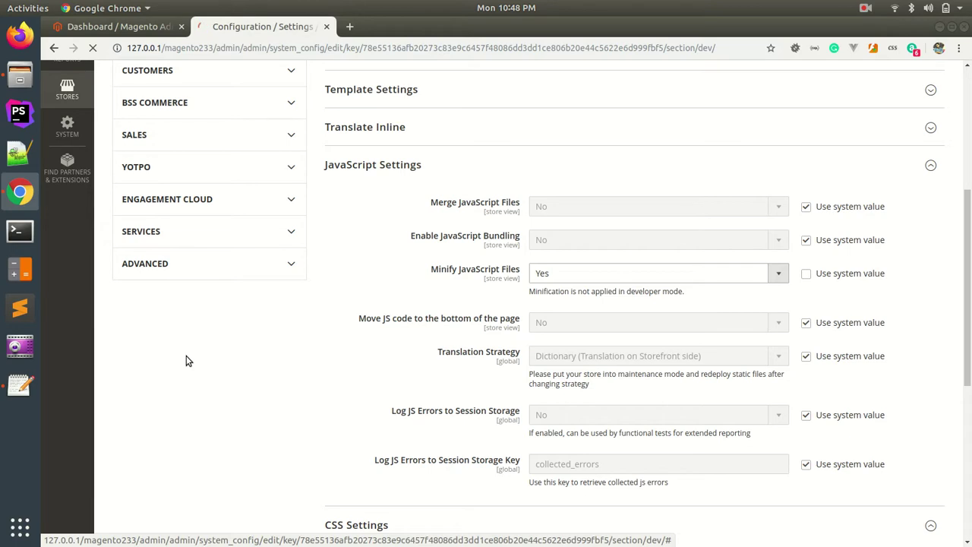
click(163, 266)
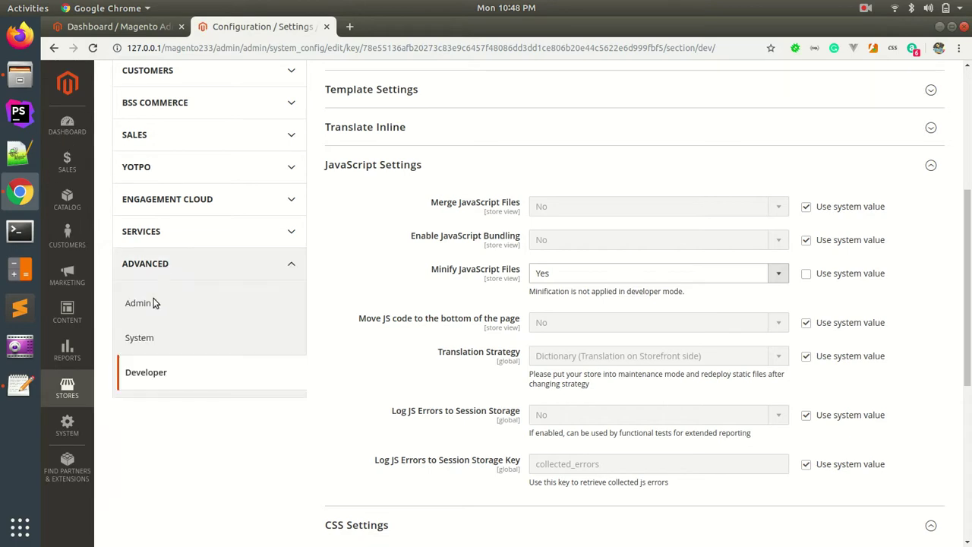
click(139, 343)
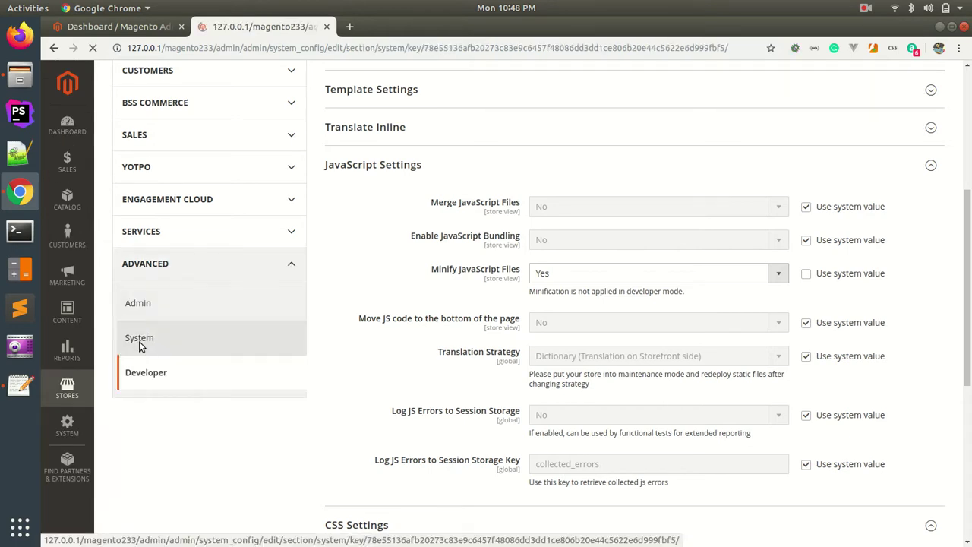
scroll(140, 345, down, 4)
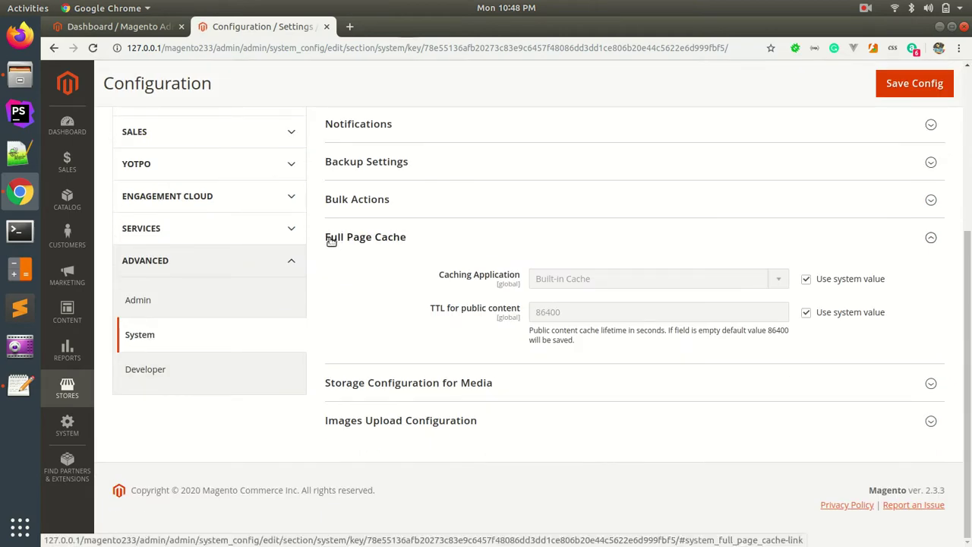
Step: Override the system value for the Full Page Cache caching application and select Built-in Cache
click(808, 280)
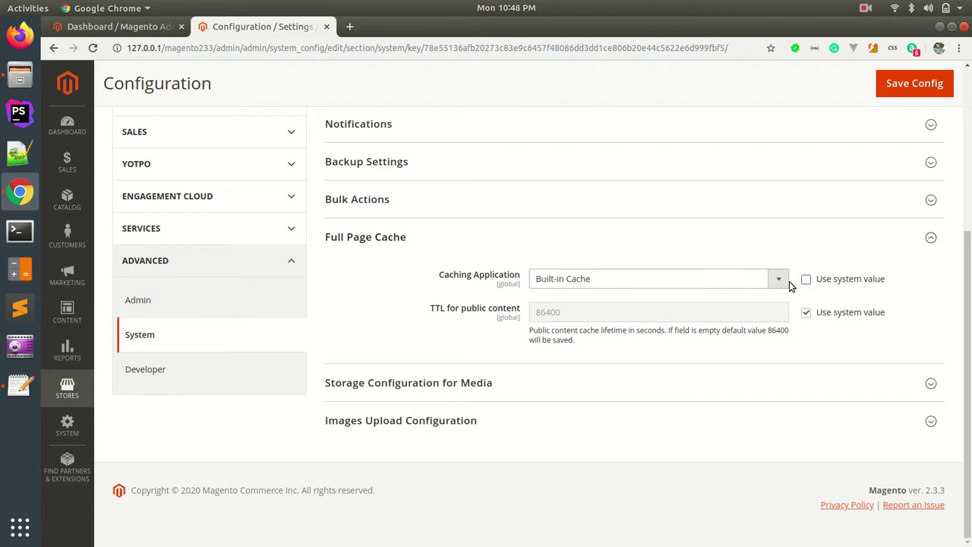
click(721, 278)
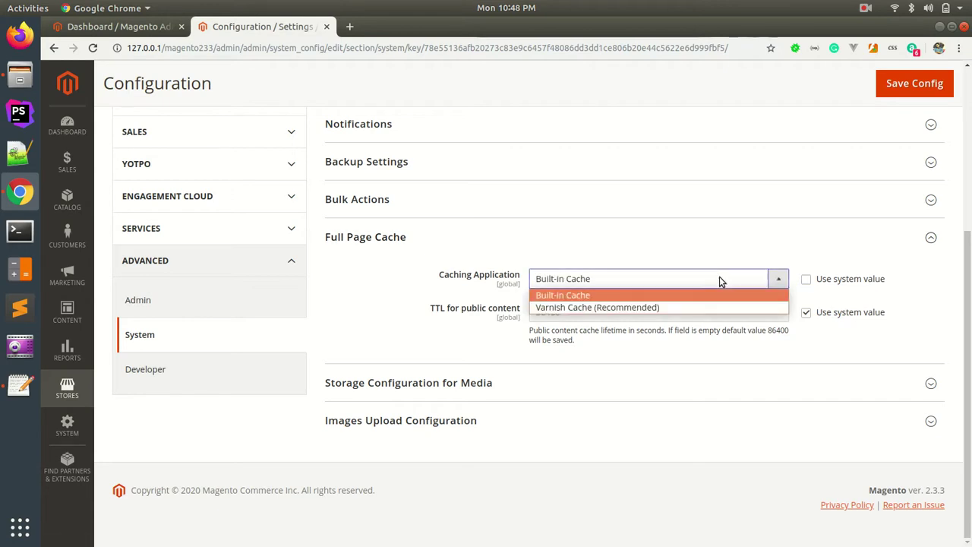
click(579, 295)
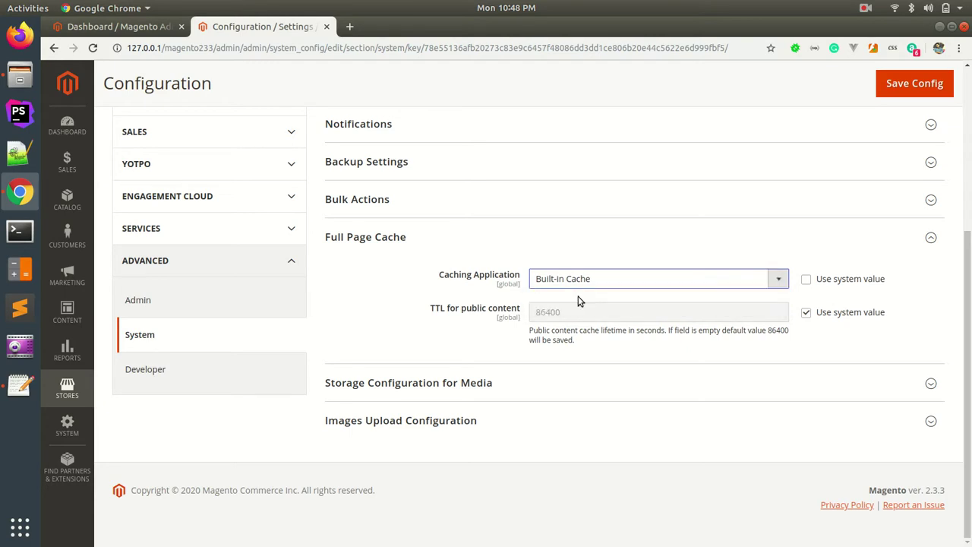
click(586, 278)
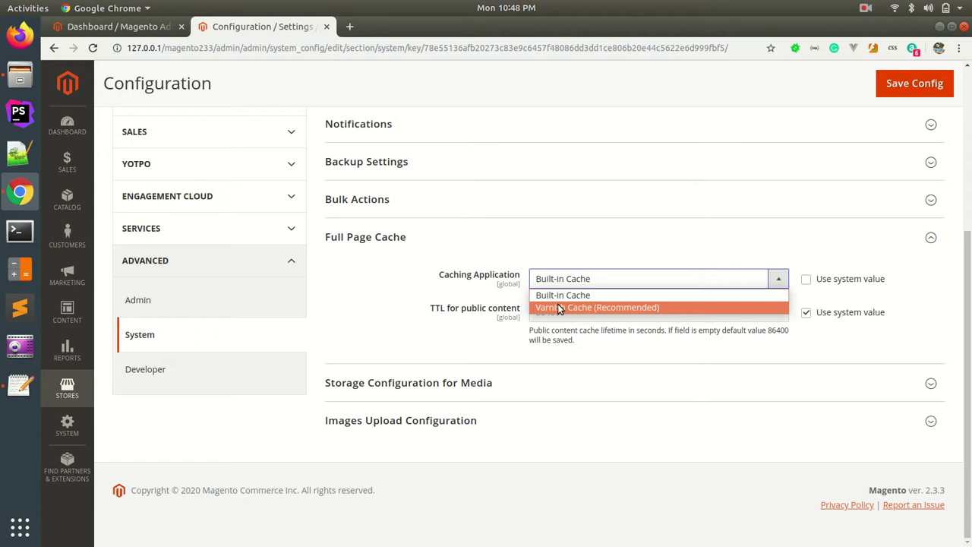
click(556, 296)
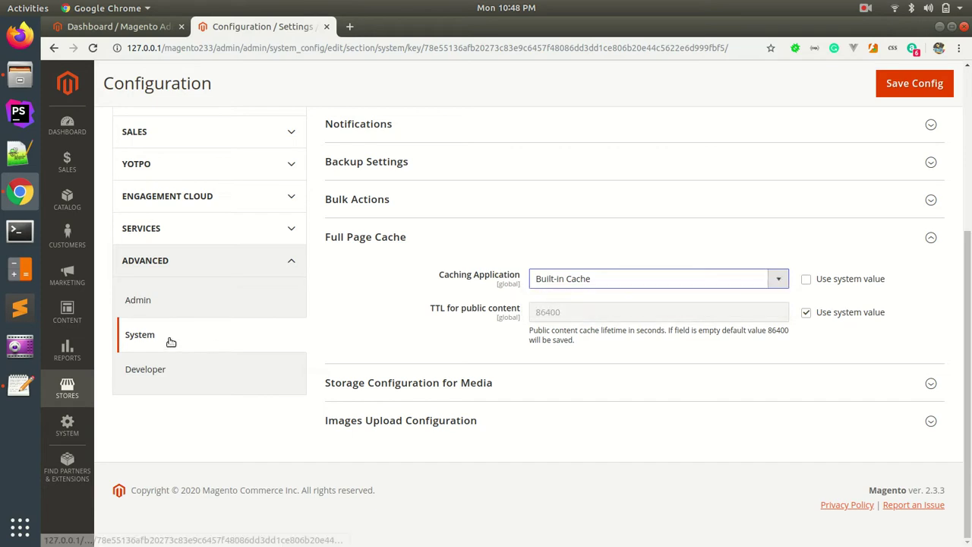
Step: Check checklist item 9 on the flat catalogue in Text Editor and return to Google Chrome to open the Catalog configuration
click(5, 388)
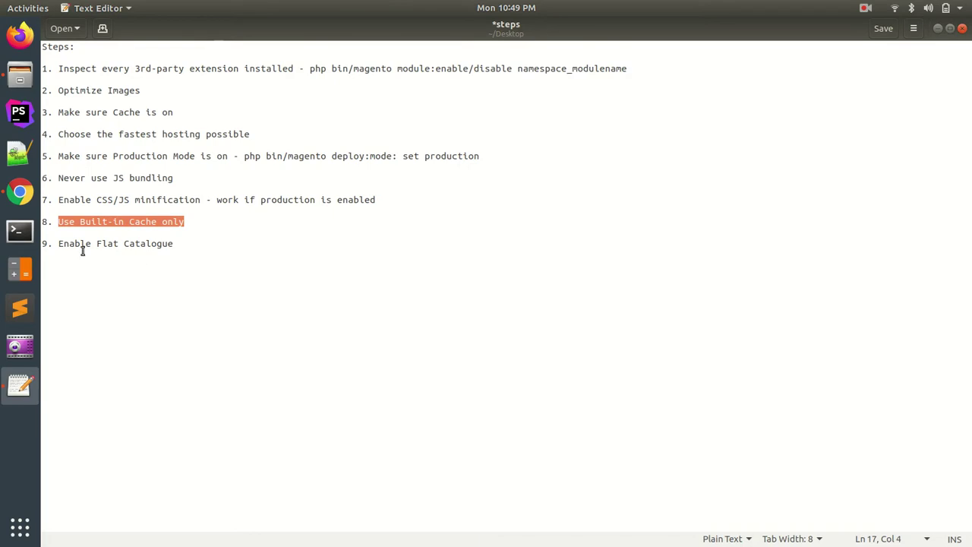
drag(57, 243, 174, 245)
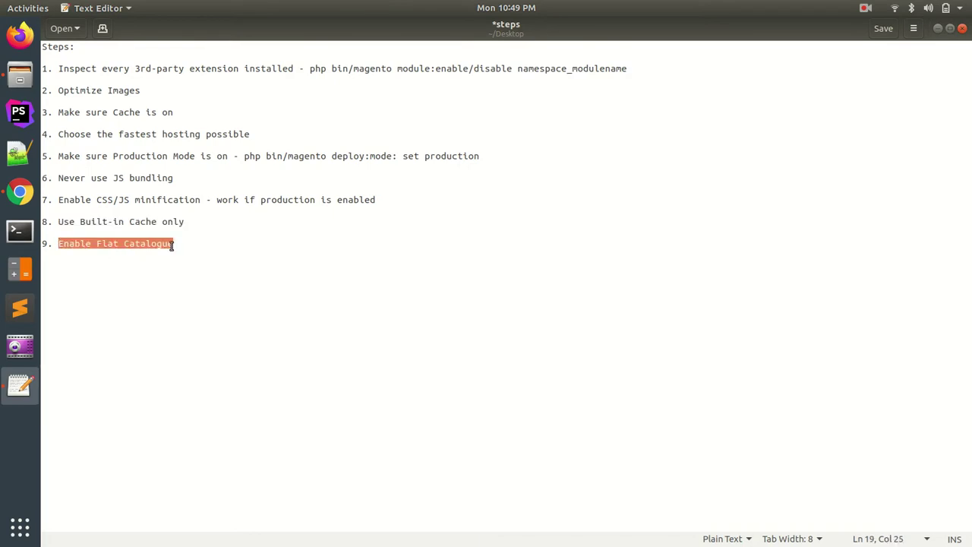
click(18, 192)
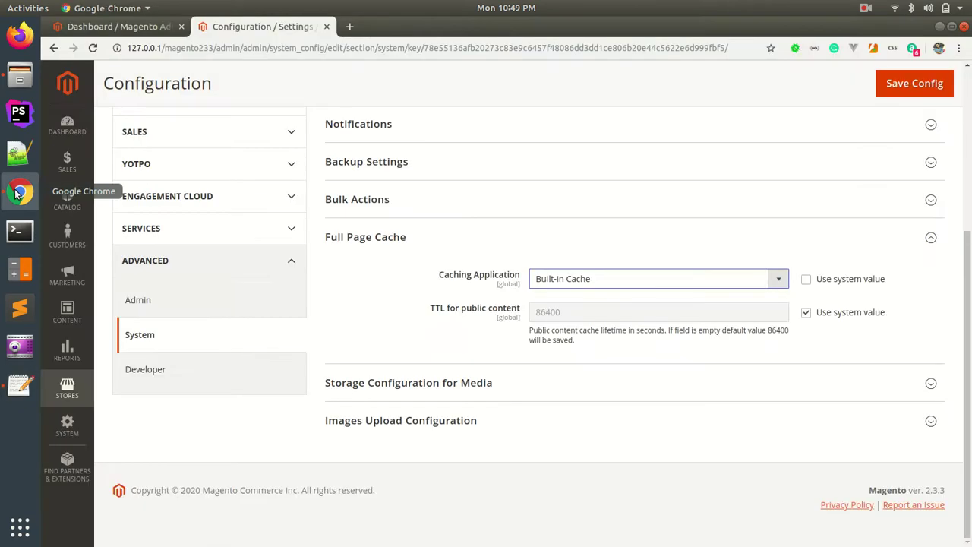
click(278, 266)
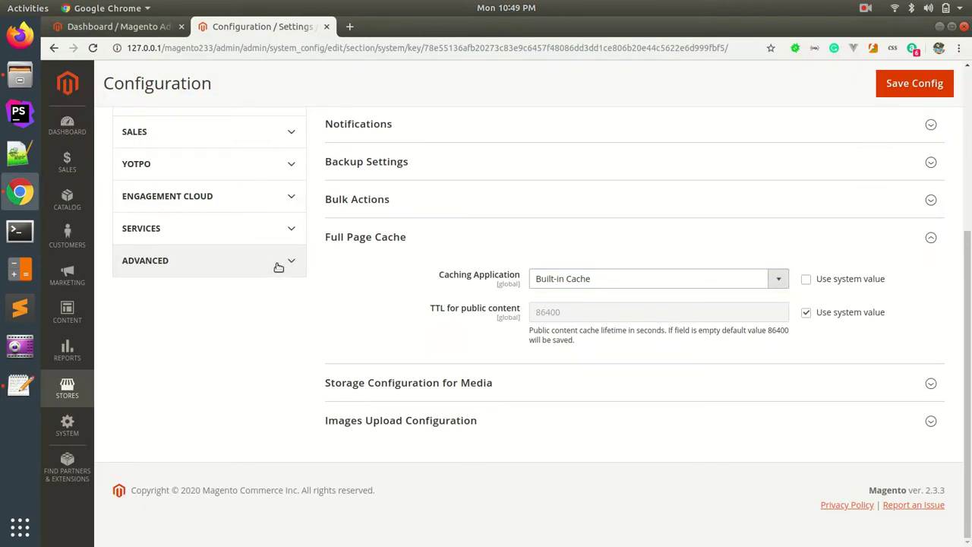
scroll(278, 265, up, 5)
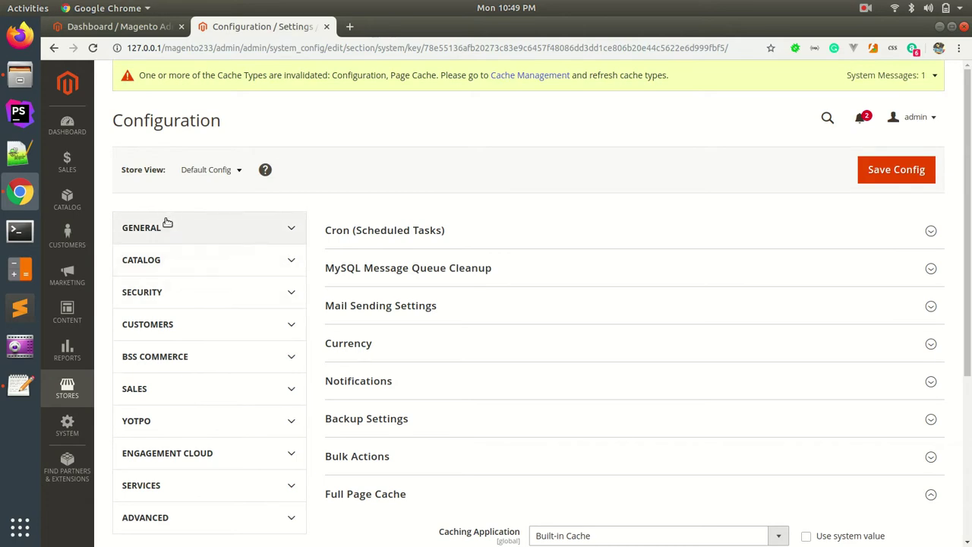
click(153, 261)
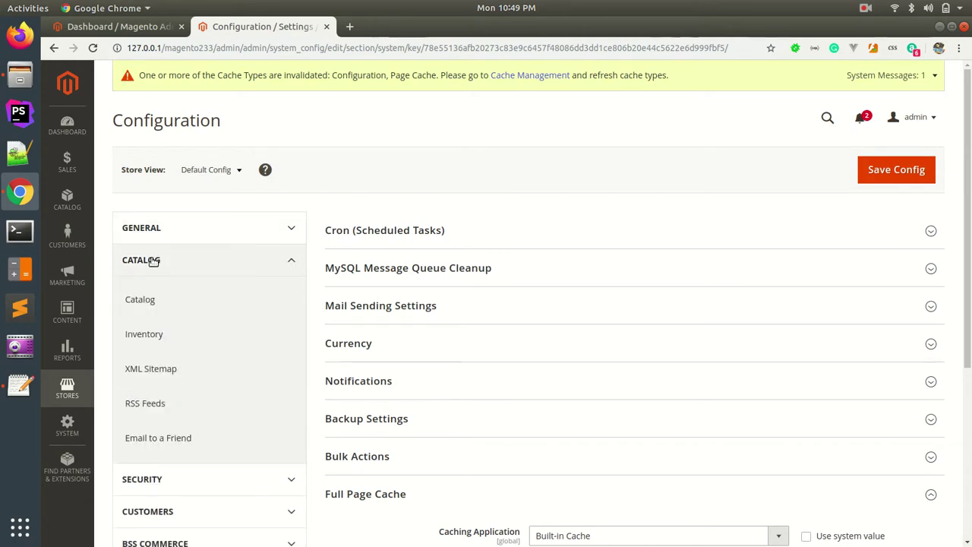
click(148, 302)
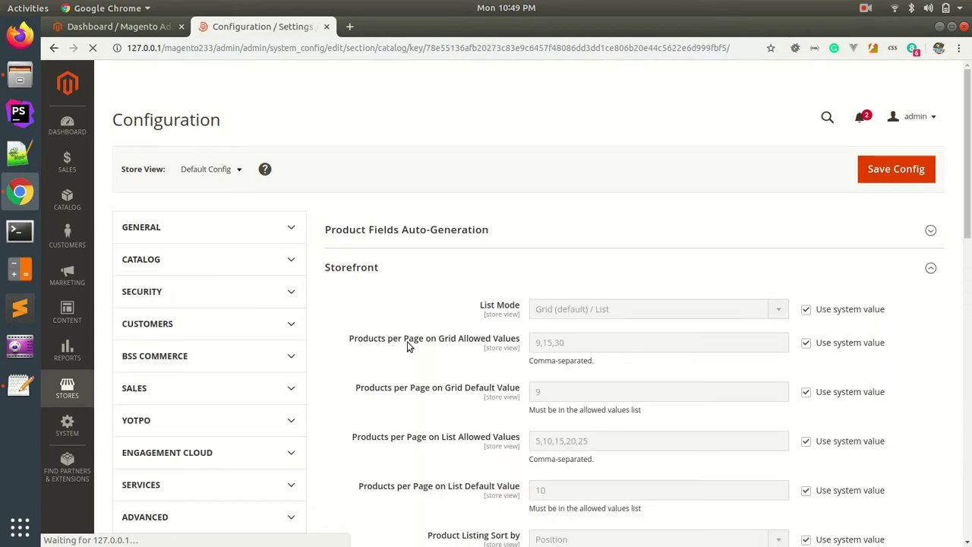
Step: Set Use Flat Catalog Product to Yes in the Storefront settings
scroll(408, 346, down, 2)
scroll(377, 346, down, 4)
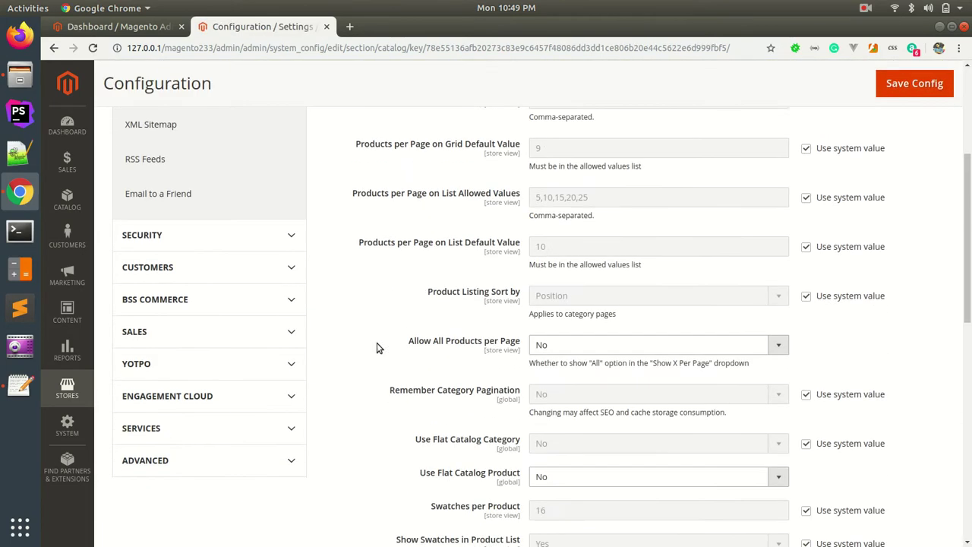
scroll(377, 343, down, 5)
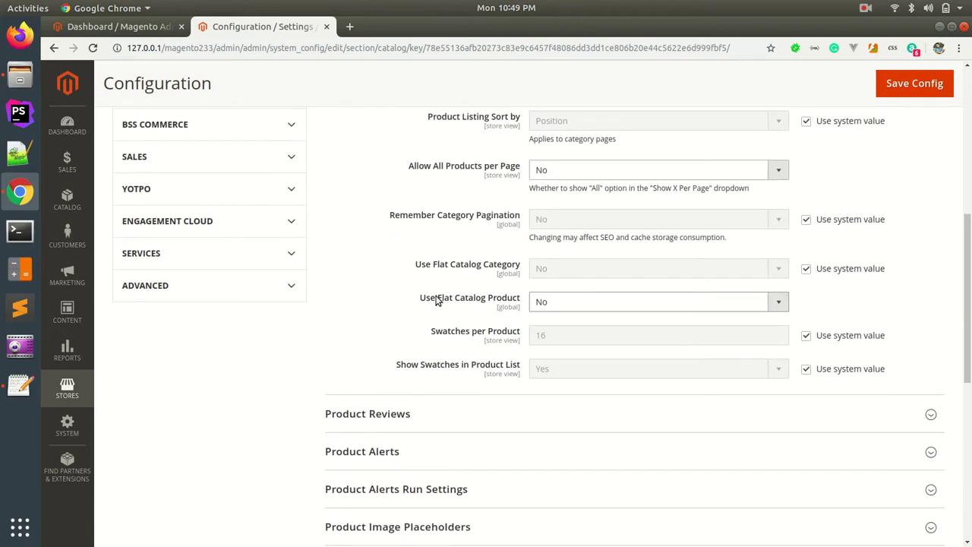
drag(421, 301, 526, 302)
click(571, 304)
click(547, 319)
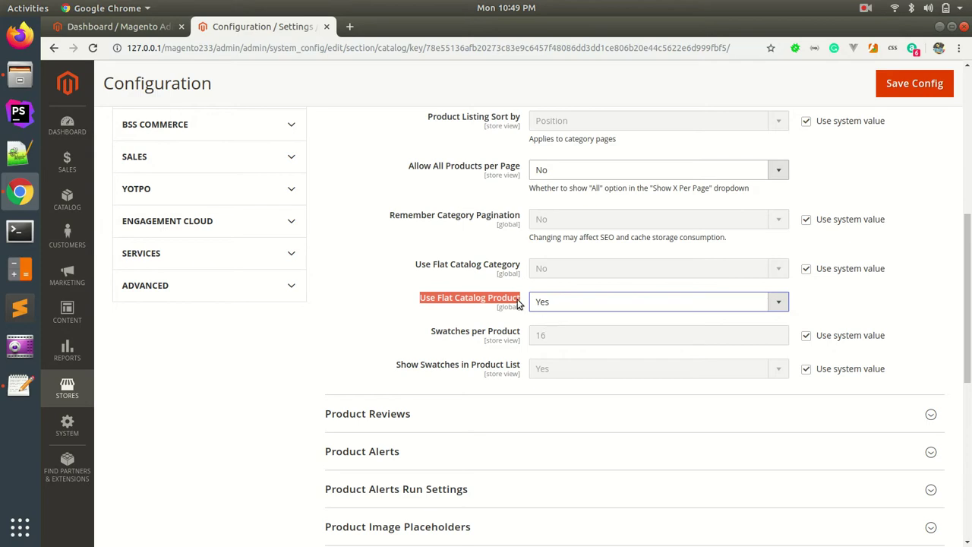
Step: Override the system value for Use Flat Catalog Category and set it to Yes
click(806, 270)
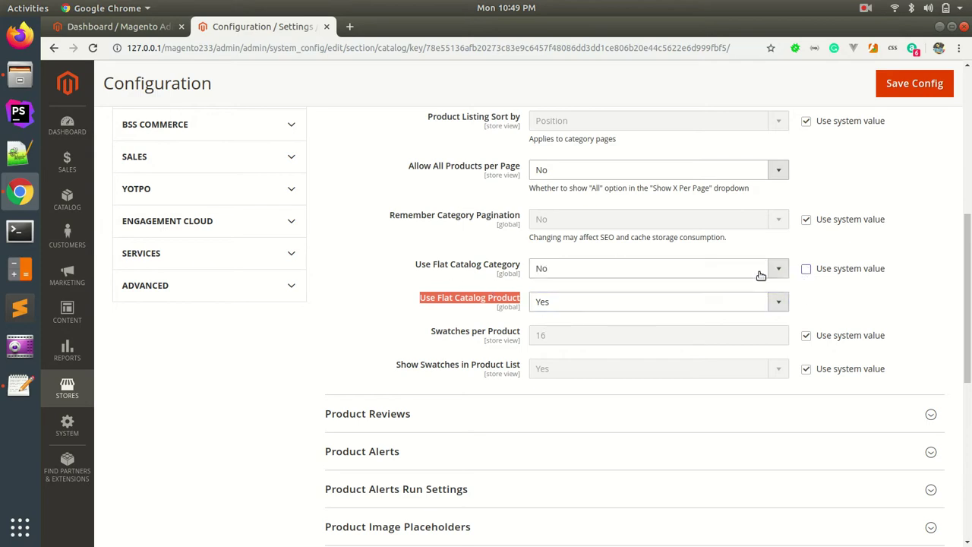
click(600, 264)
click(556, 285)
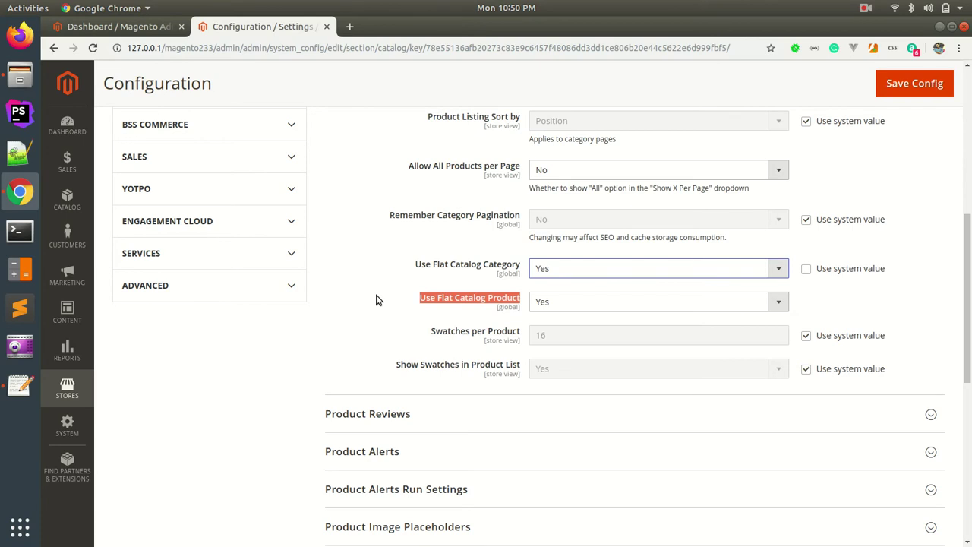
Step: Switch to Text Editor to review the full nine-item checklist and return to the Catalog configuration in Google Chrome
click(20, 385)
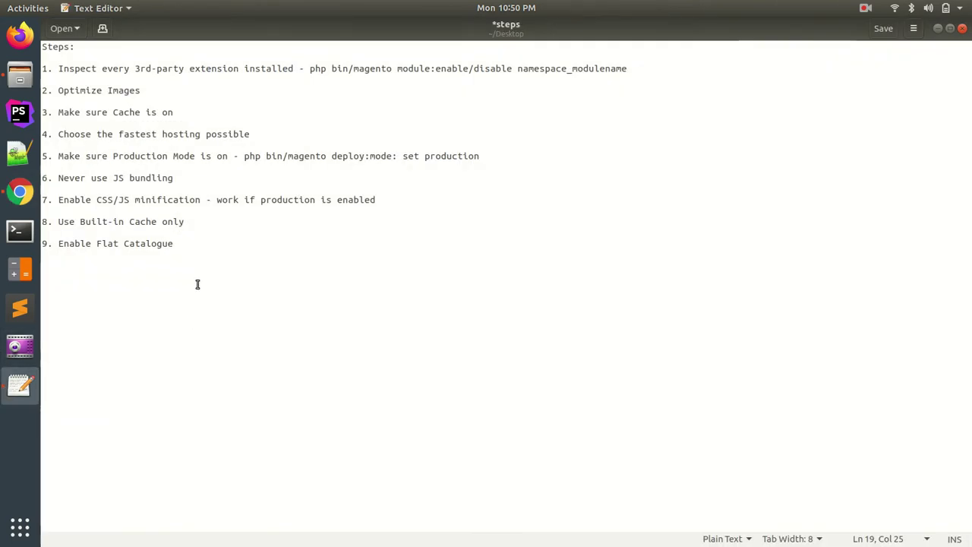
drag(177, 245, 41, 47)
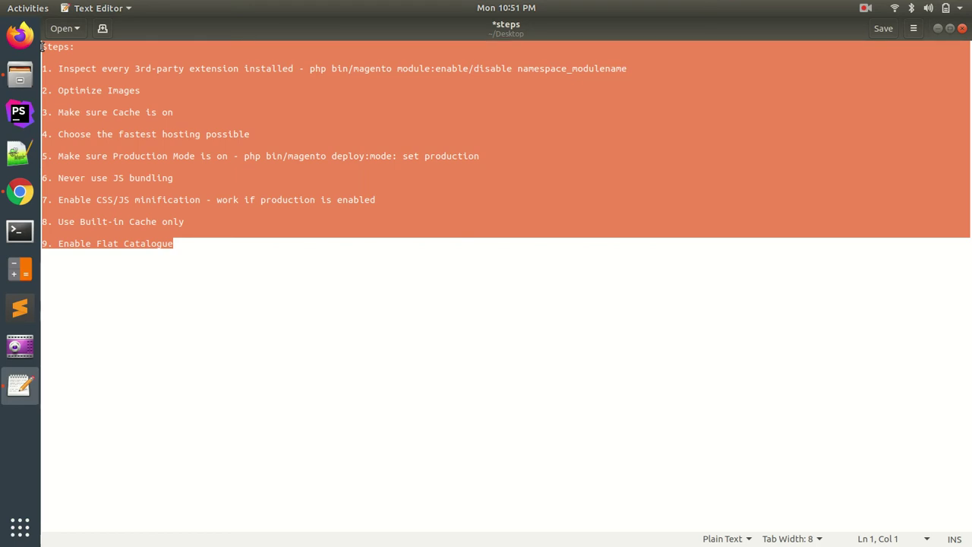
click(186, 244)
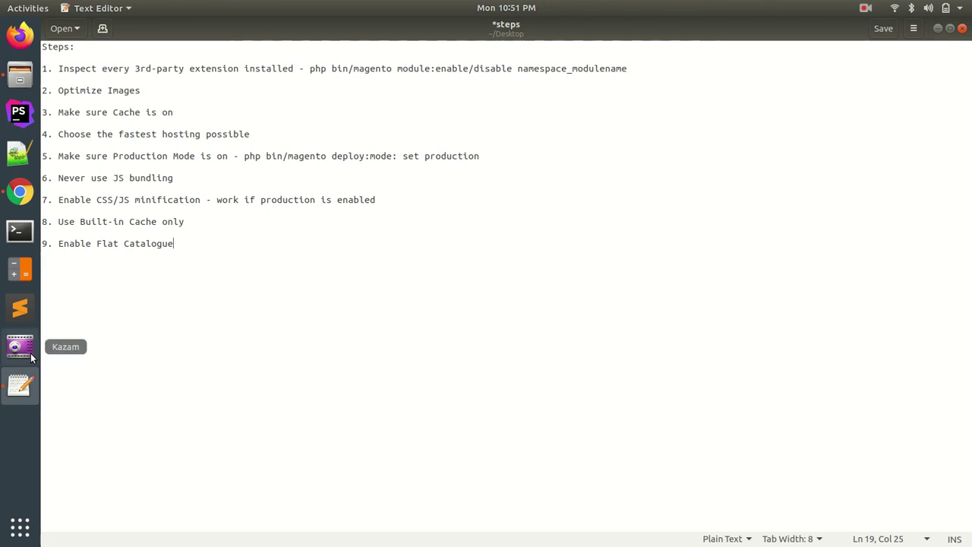
click(20, 194)
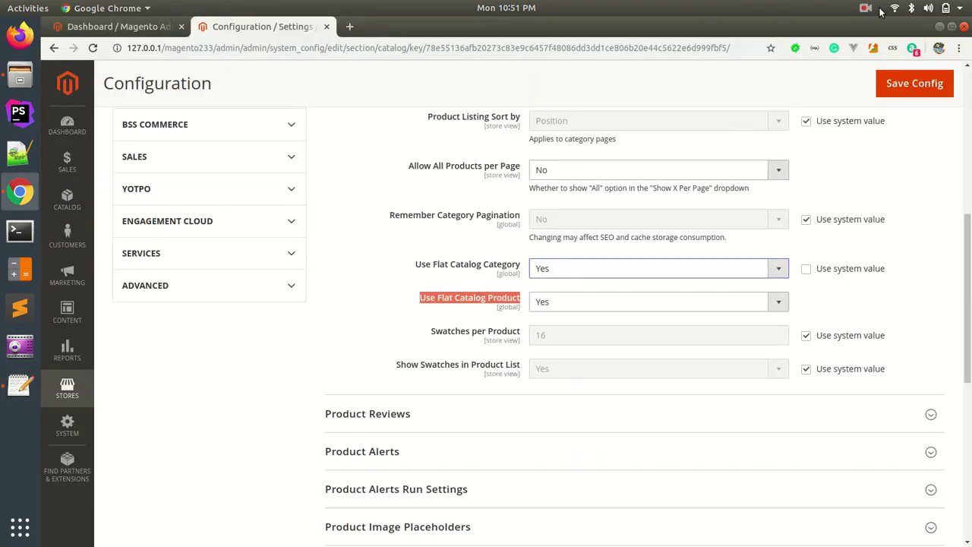